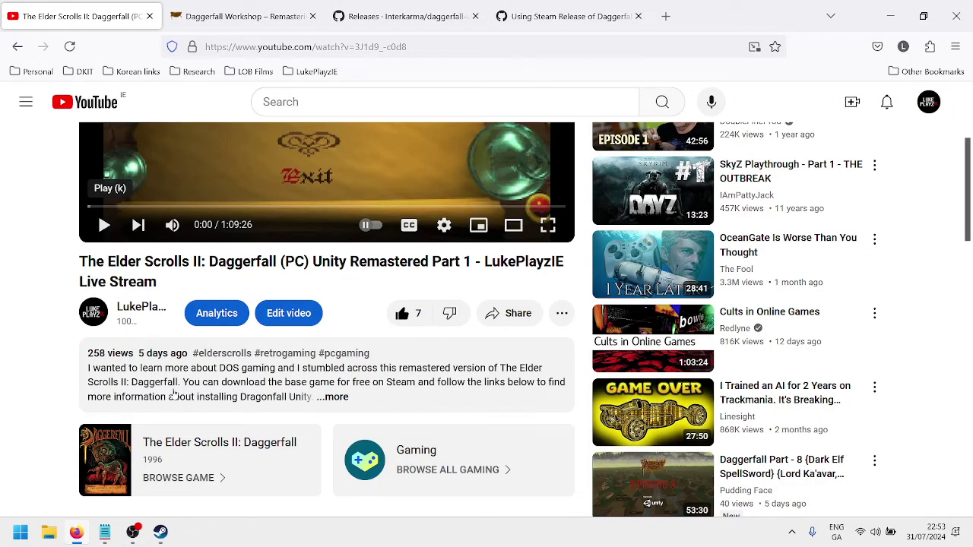
Step: Open the Daggerfall Workshop site and look over the Daggerfall Unity 1.0 Release post and its introduction
scroll(203, 388, "up", 3)
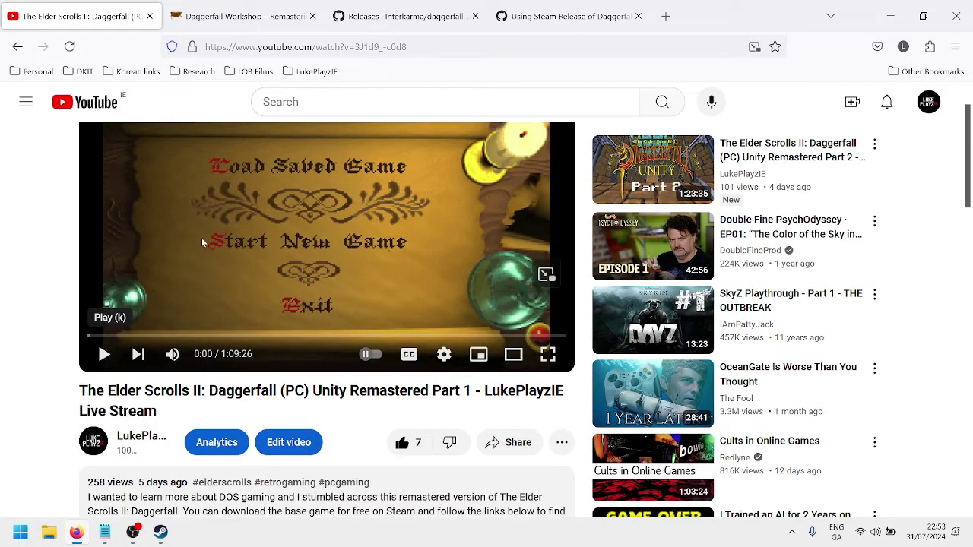
scroll(38, 328, "up", 1)
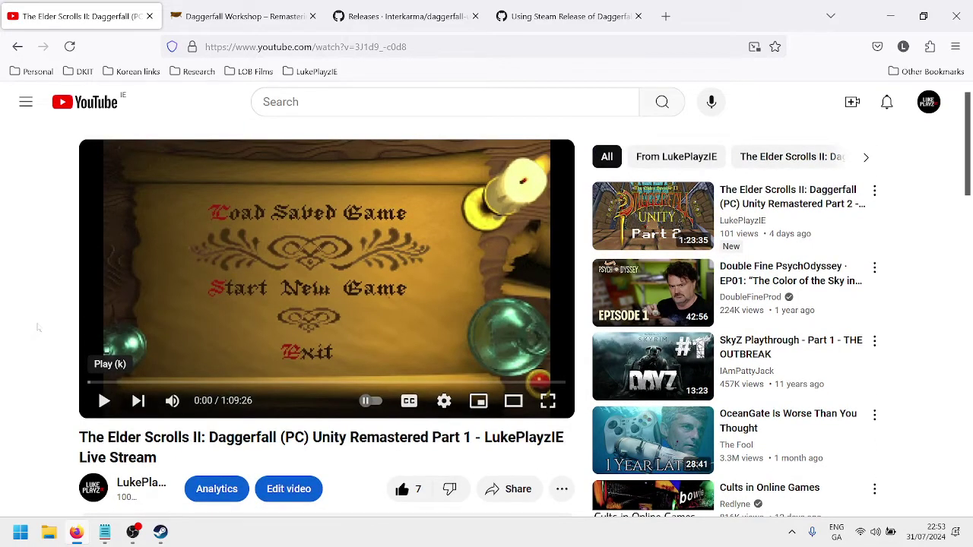
left_click(243, 16)
scroll(228, 243, "down", 1)
scroll(223, 248, "up", 1)
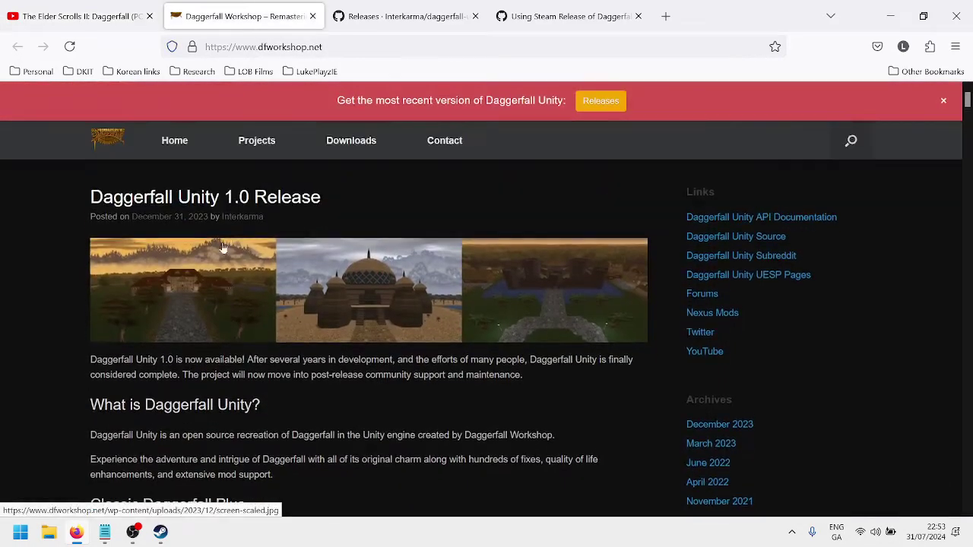
scroll(173, 234, "down", 2)
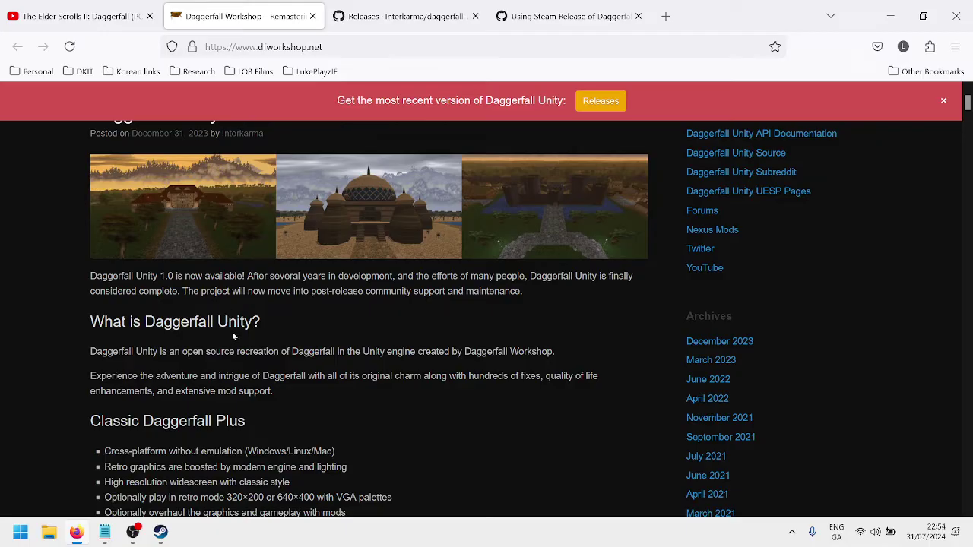
scroll(289, 336, "up", 1)
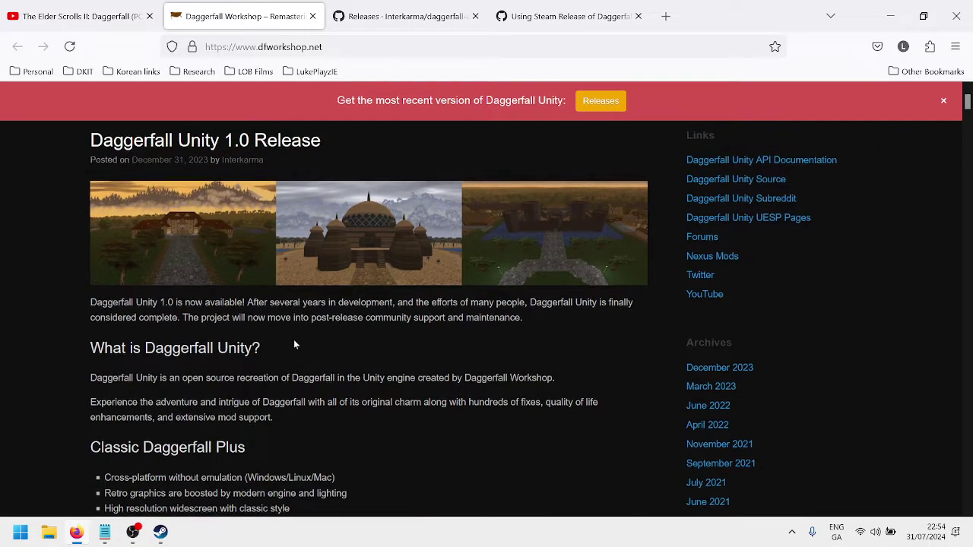
scroll(310, 337, "down", 1)
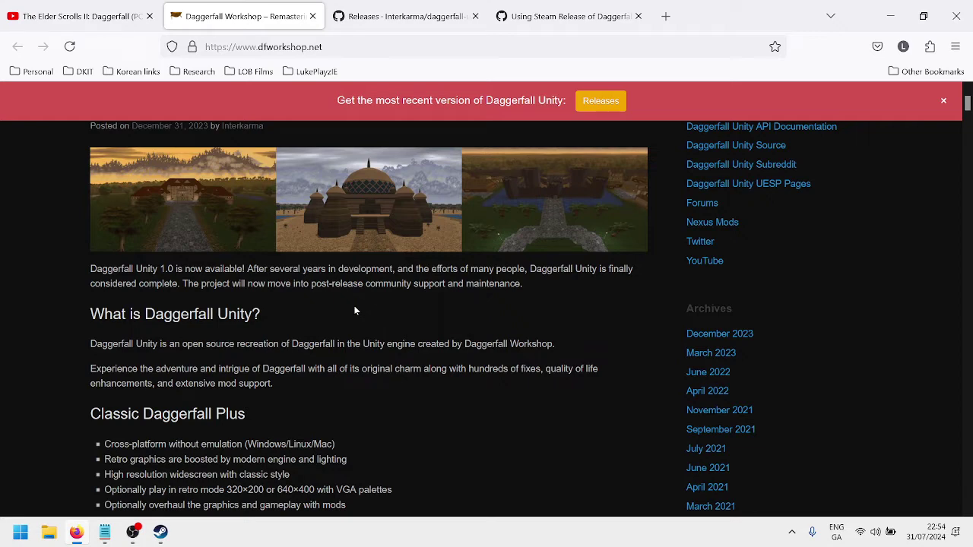
scroll(354, 310, "up", 2)
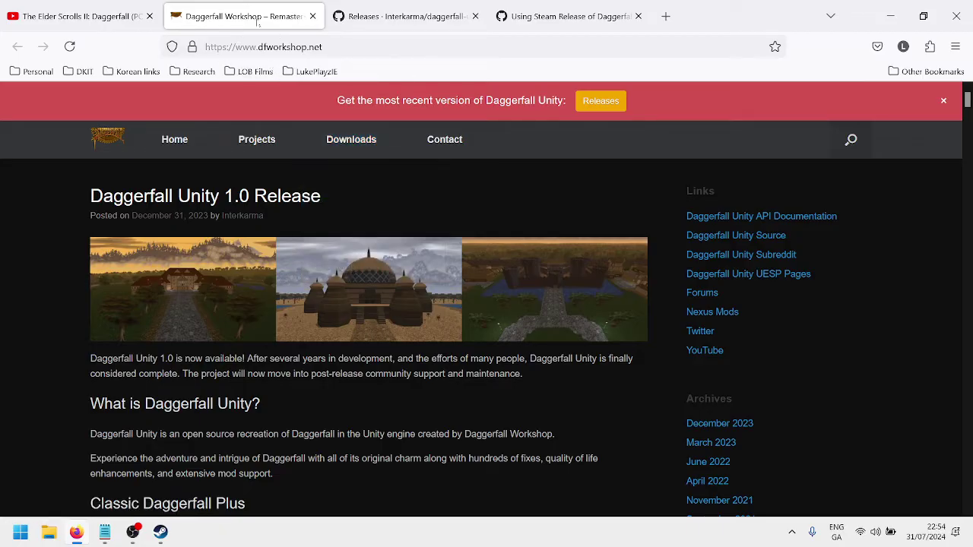
Step: Go back to the Daggerfall Part 1 video on YouTube and expand its full description with the installation links
left_click(104, 23)
scroll(233, 352, "down", 3)
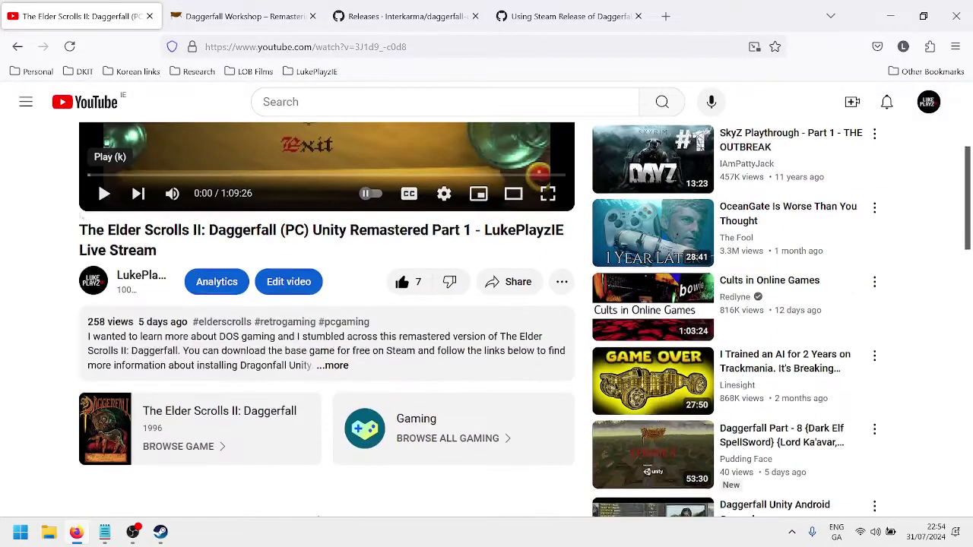
left_click(234, 351)
scroll(59, 342, "up", 3)
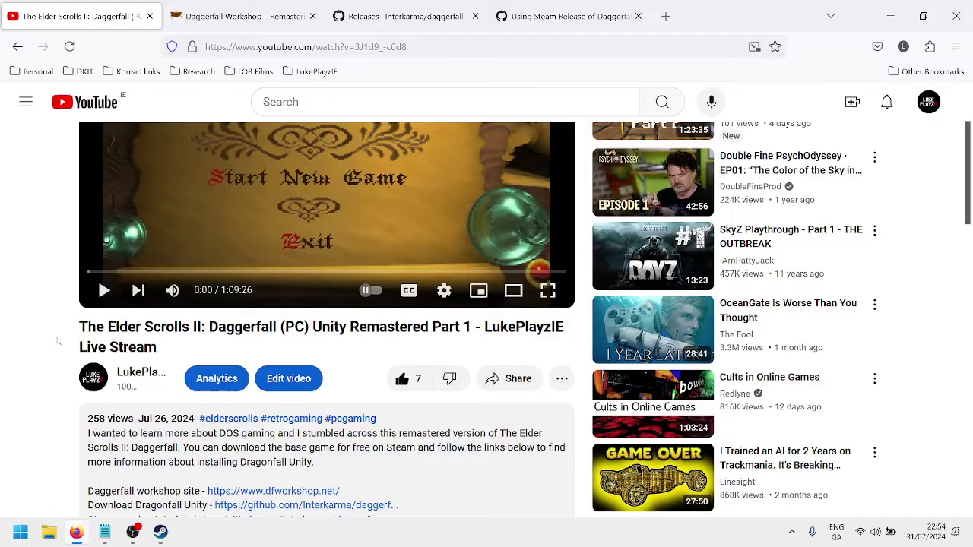
scroll(59, 342, "up", 2)
scroll(205, 373, "down", 1)
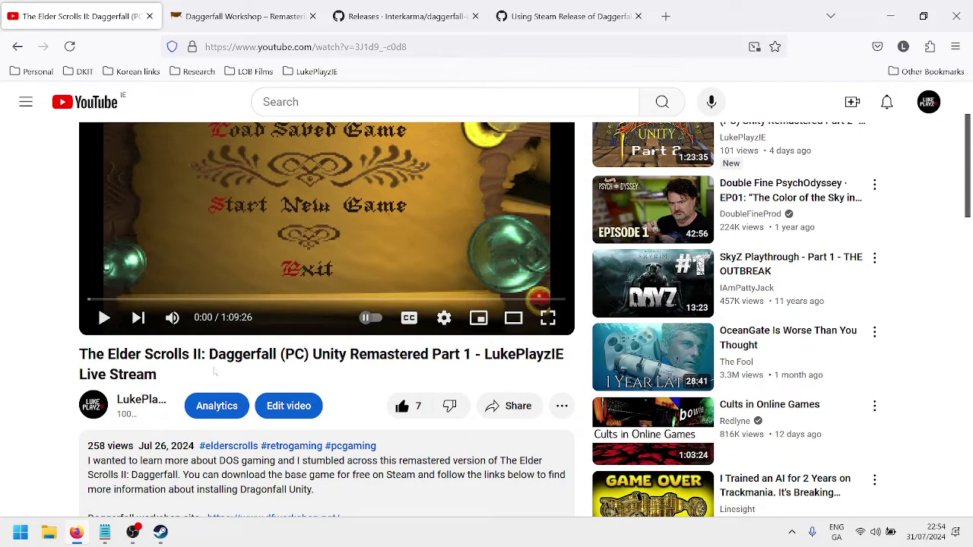
scroll(203, 370, "down", 3)
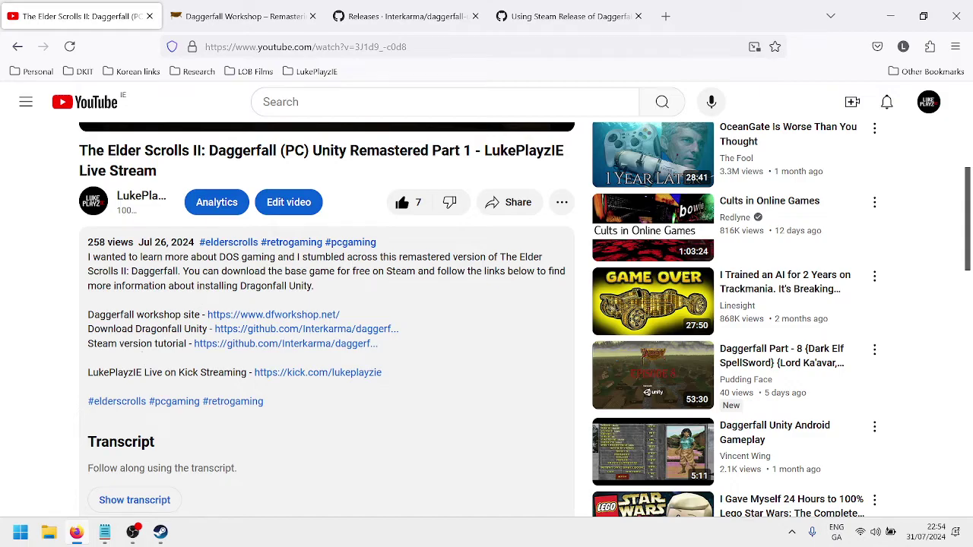
Step: Highlight the labels of the Dragonfall Unity download line and the Steam version tutorial line in the video description
left_click_drag(106, 328, 181, 329)
left_click(181, 329)
left_click_drag(88, 343, 141, 344)
left_click(141, 344)
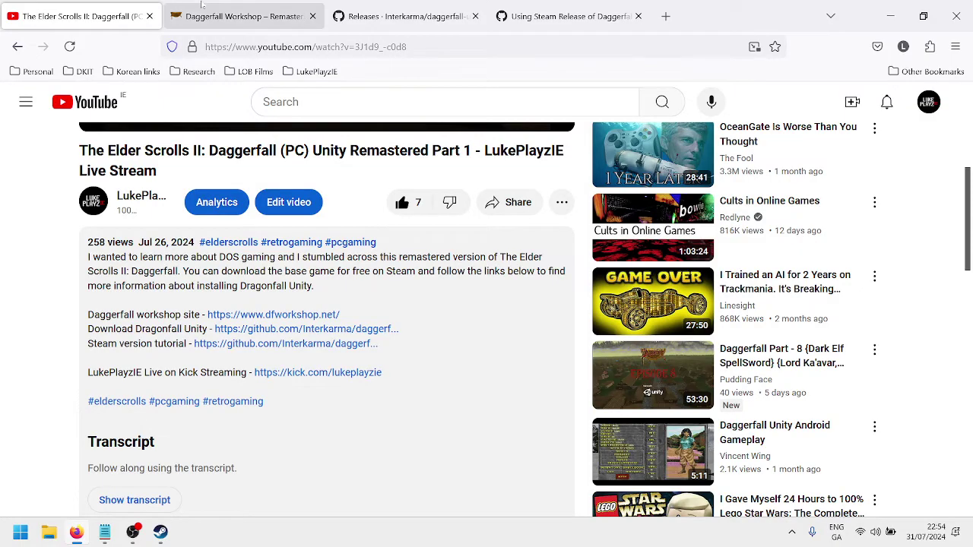
Step: Examine the Classic Daggerfall Plus features and the Get Daggerfall Unity section on the Daggerfall Workshop site
left_click(243, 16)
scroll(278, 370, "down", 1)
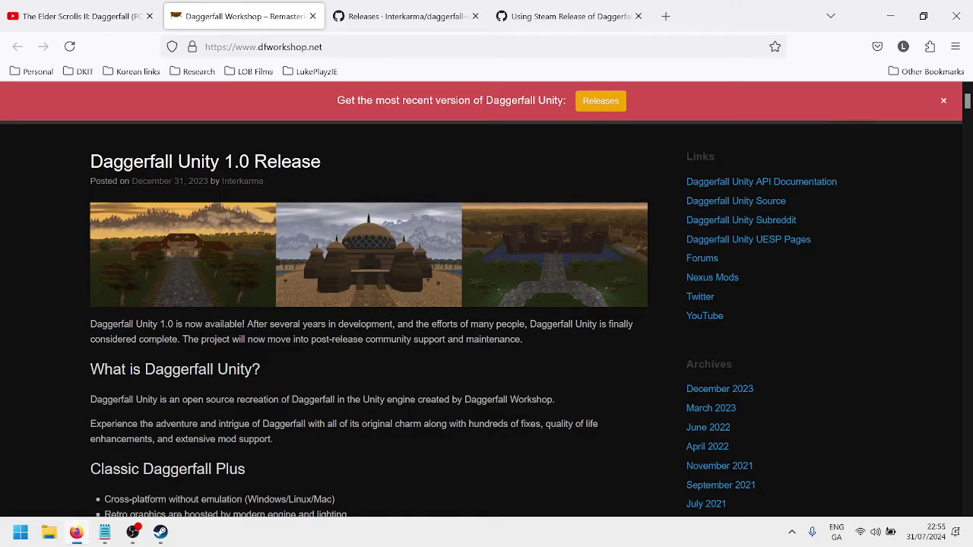
scroll(351, 344, "down", 3)
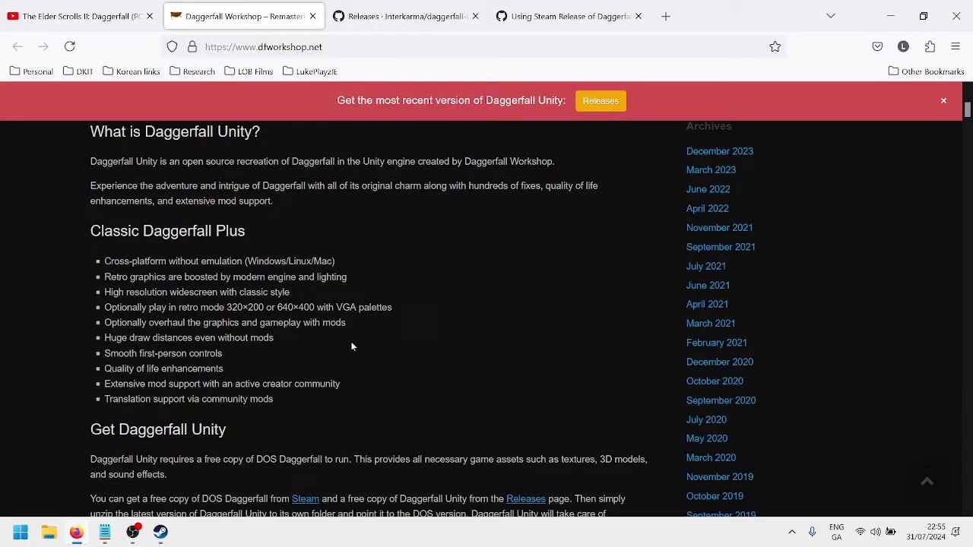
scroll(351, 347, "up", 3)
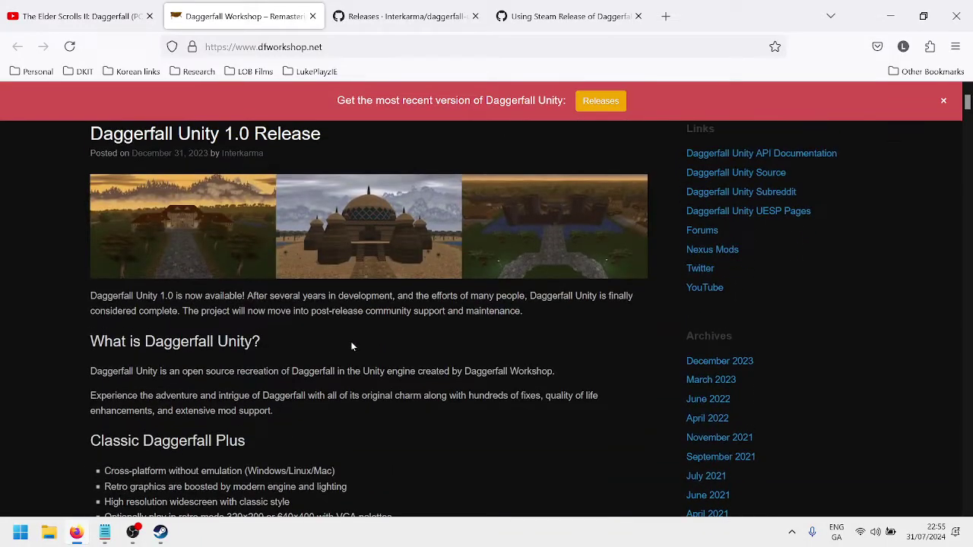
scroll(351, 347, "up", 1)
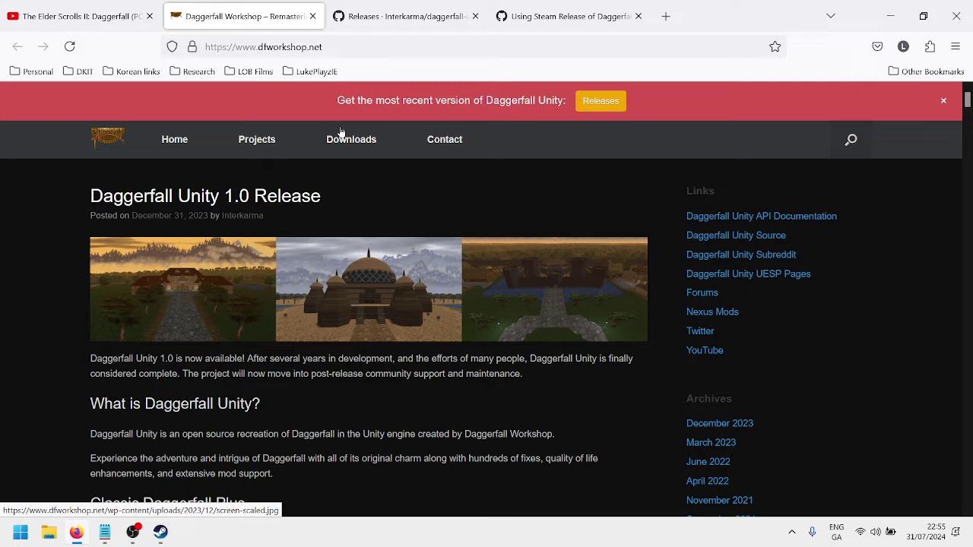
scroll(316, 387, "down", 1)
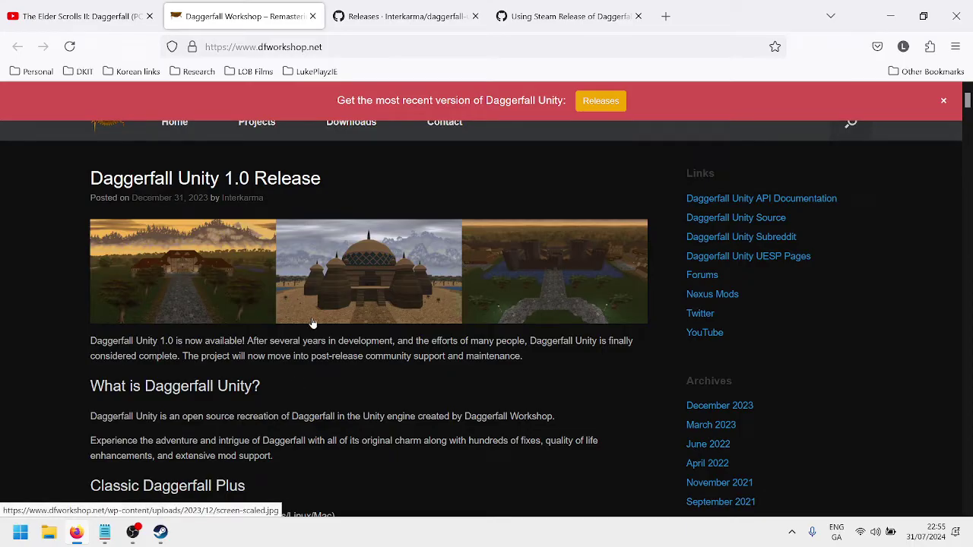
scroll(259, 249, "up", 1)
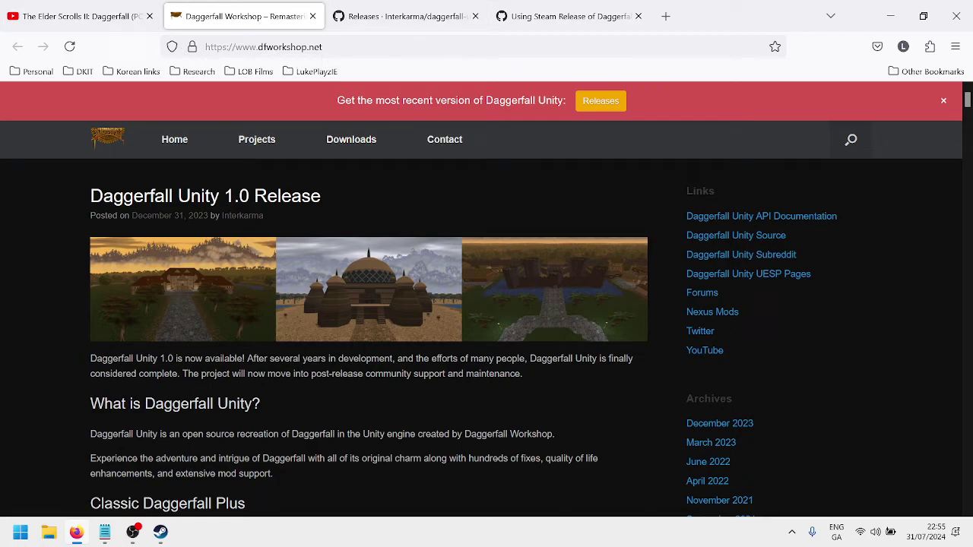
Step: Switch to Steam and examine The Elder Scrolls II: Daggerfall store page, including its free-to-play offer and system requirements
mouse_move(161, 533)
left_click(158, 467)
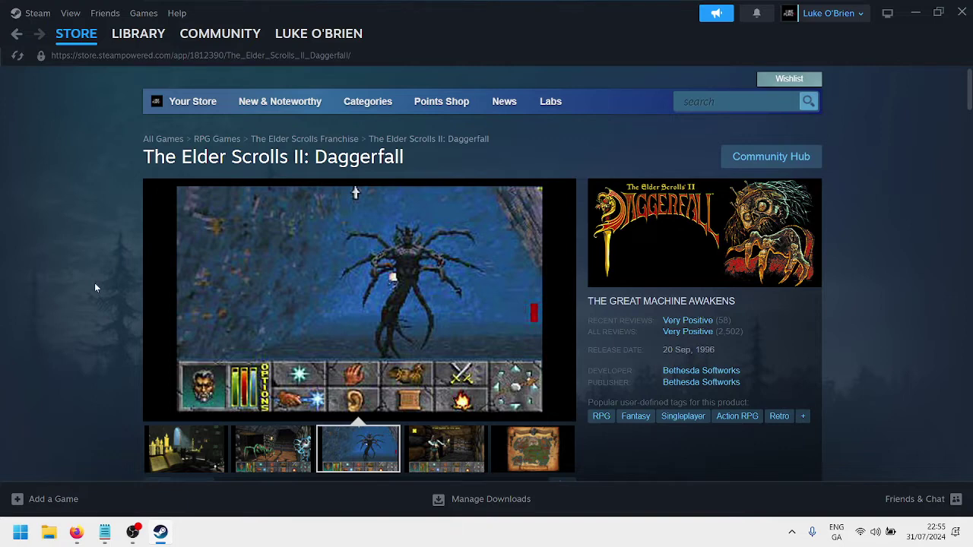
scroll(95, 288, "down", 4)
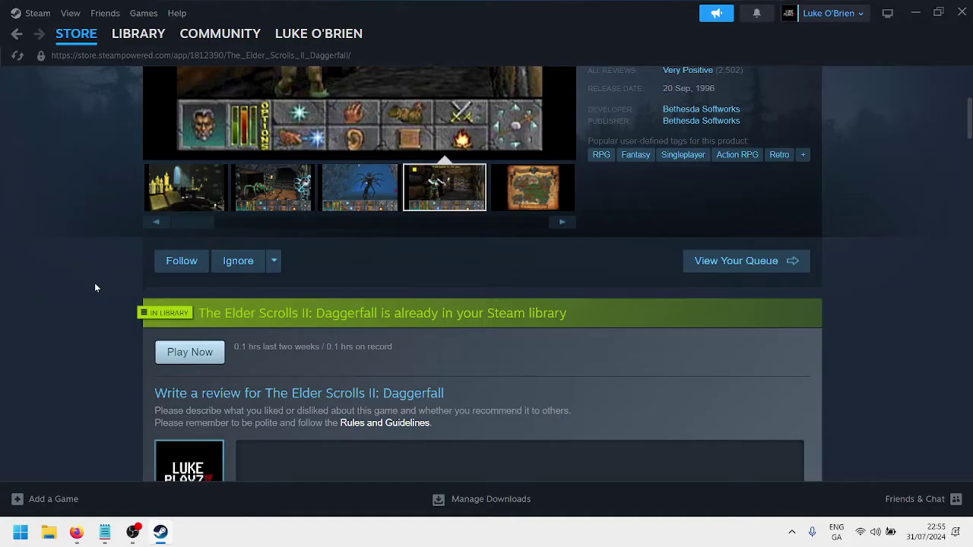
scroll(95, 287, "down", 6)
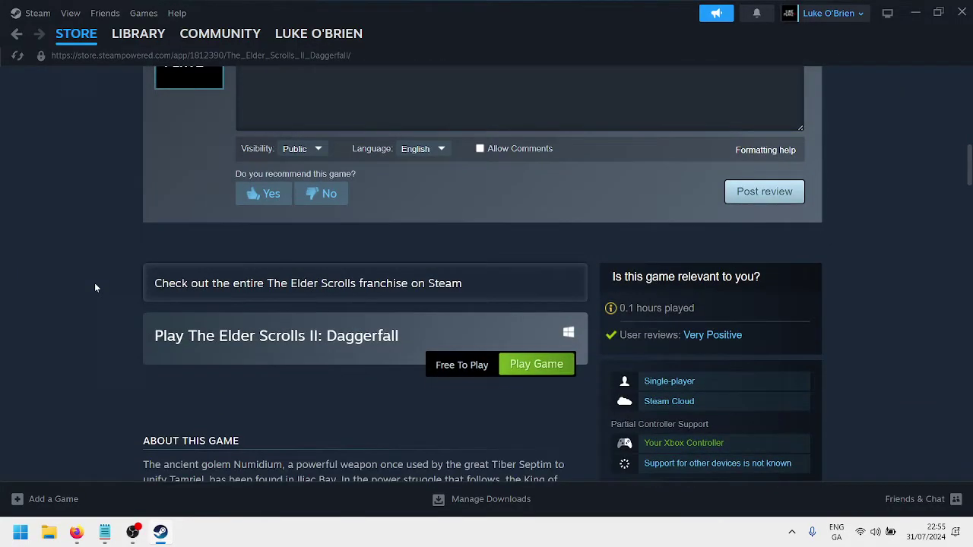
scroll(95, 288, "down", 5)
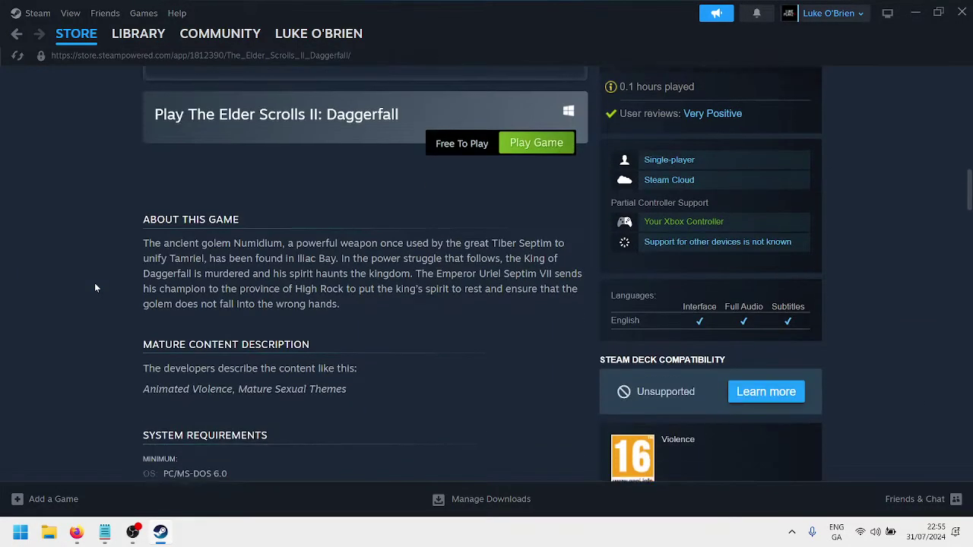
scroll(95, 288, "down", 2)
scroll(95, 287, "down", 2)
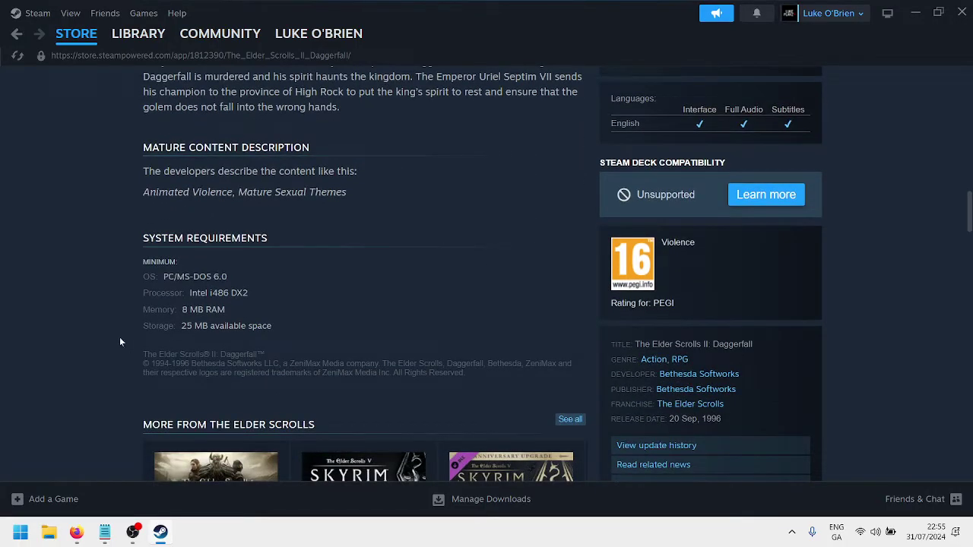
scroll(112, 291, "up", 1)
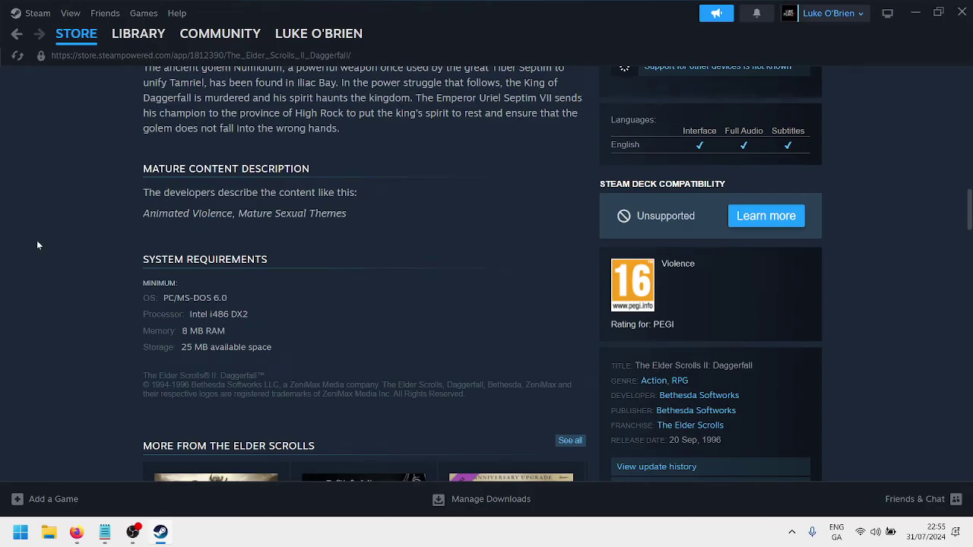
scroll(78, 274, "down", 2)
scroll(78, 275, "up", 8)
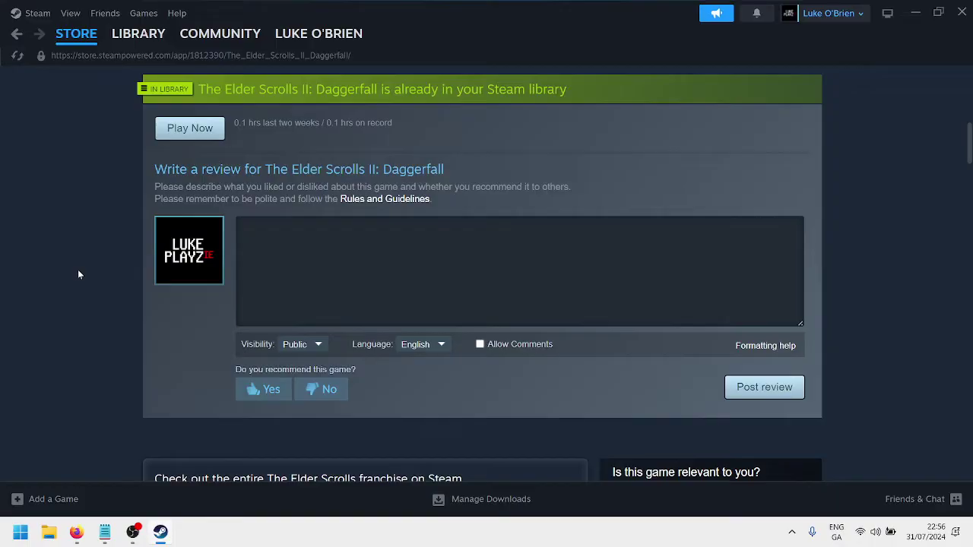
scroll(78, 272, "down", 2)
scroll(78, 273, "up", 10)
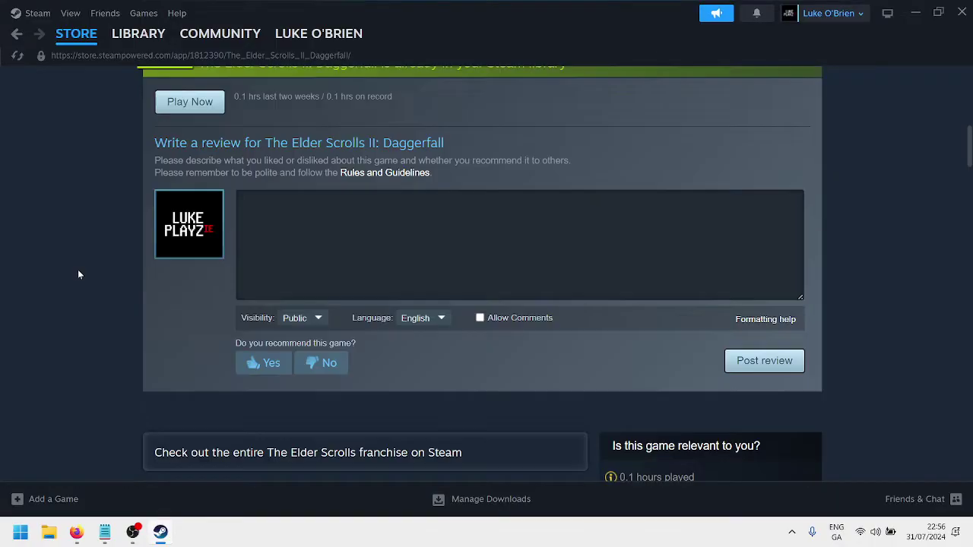
scroll(127, 303, "down", 1)
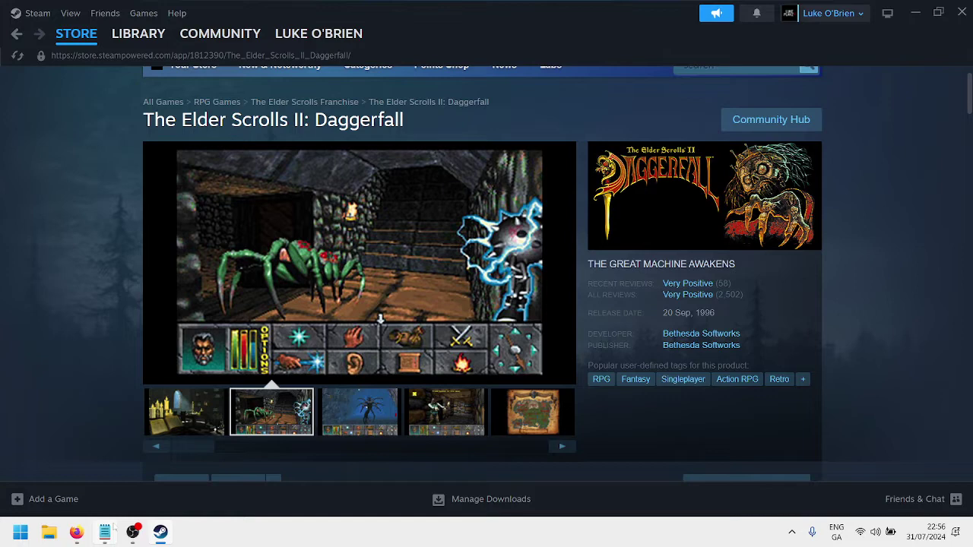
Step: Switch back to Firefox and review the Daggerfall Unity download links in the YouTube video's description
mouse_move(105, 532)
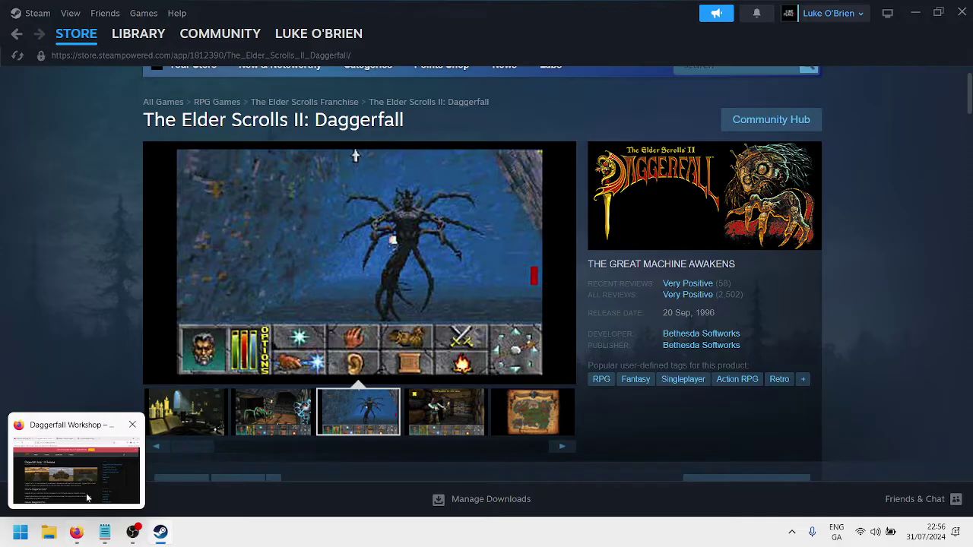
left_click(76, 532)
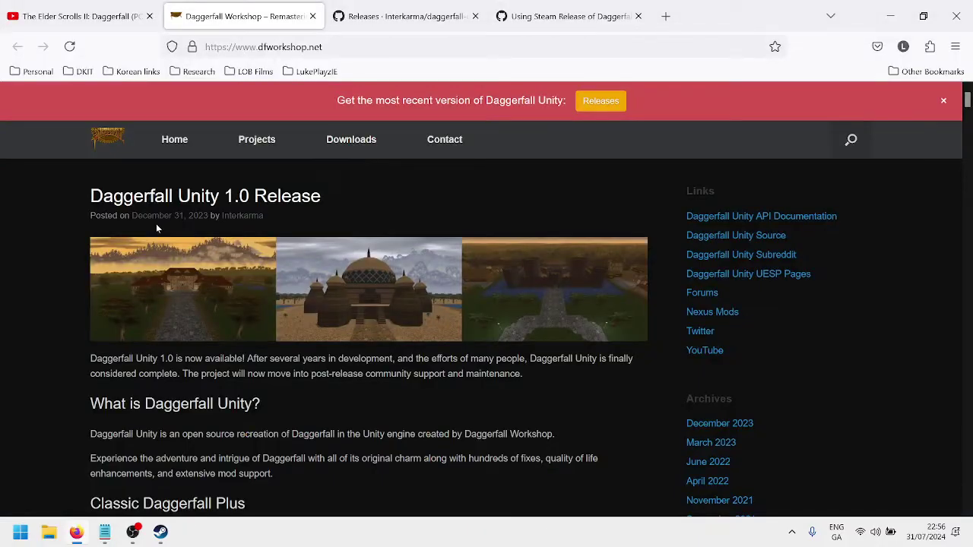
left_click(79, 16)
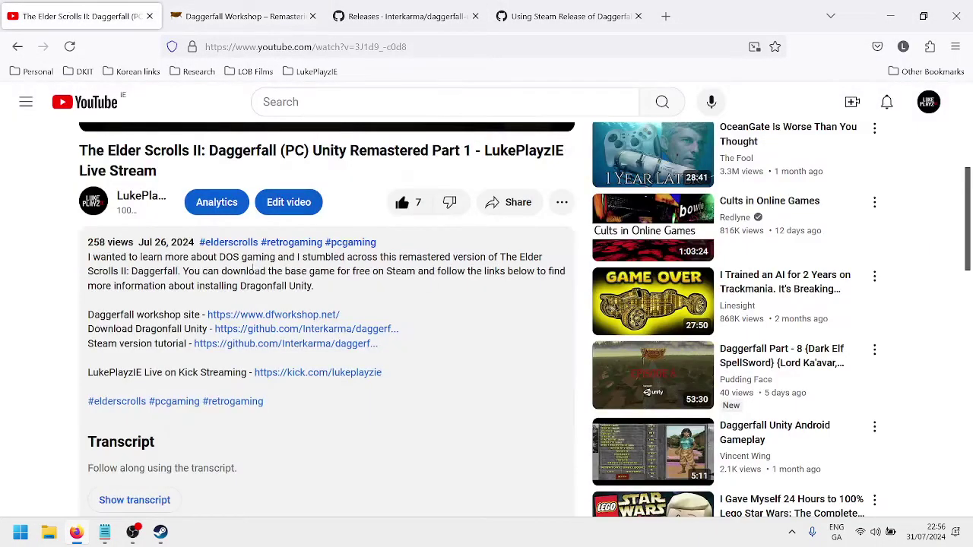
scroll(236, 279, "down", 1)
scroll(235, 271, "up", 3)
scroll(236, 271, "down", 2)
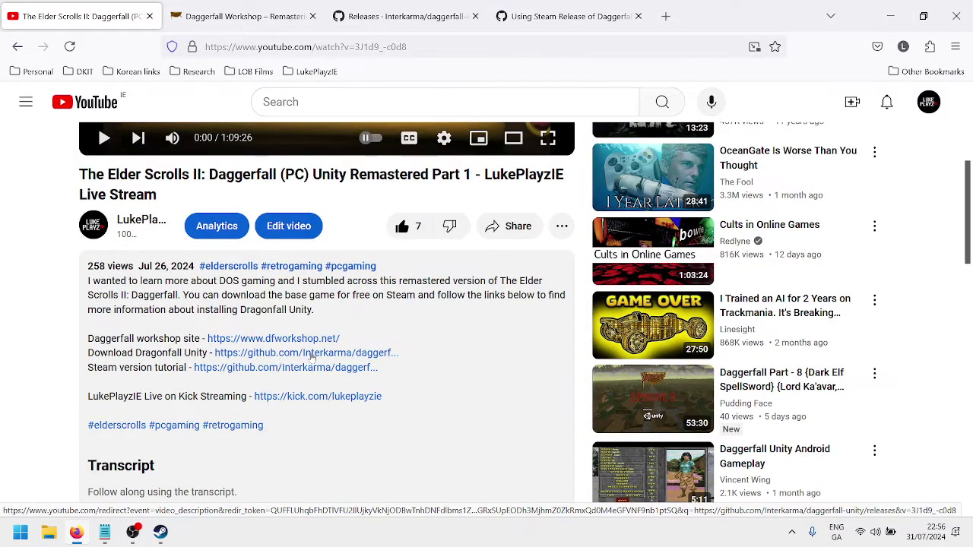
Step: Examine the Daggerfall Unity 1.1.1 release notes on the GitHub releases page, down to the downloadable Assets
left_click(401, 16)
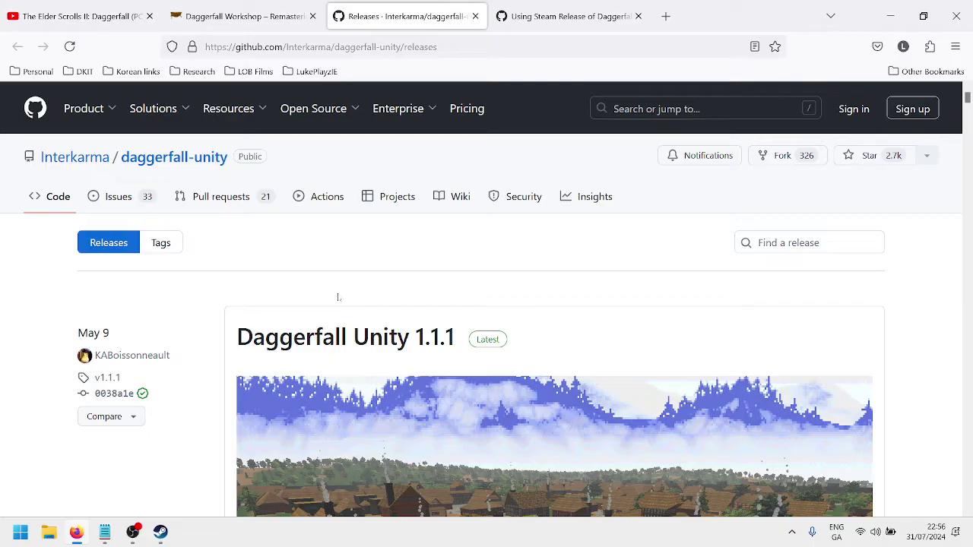
scroll(338, 297, "down", 3)
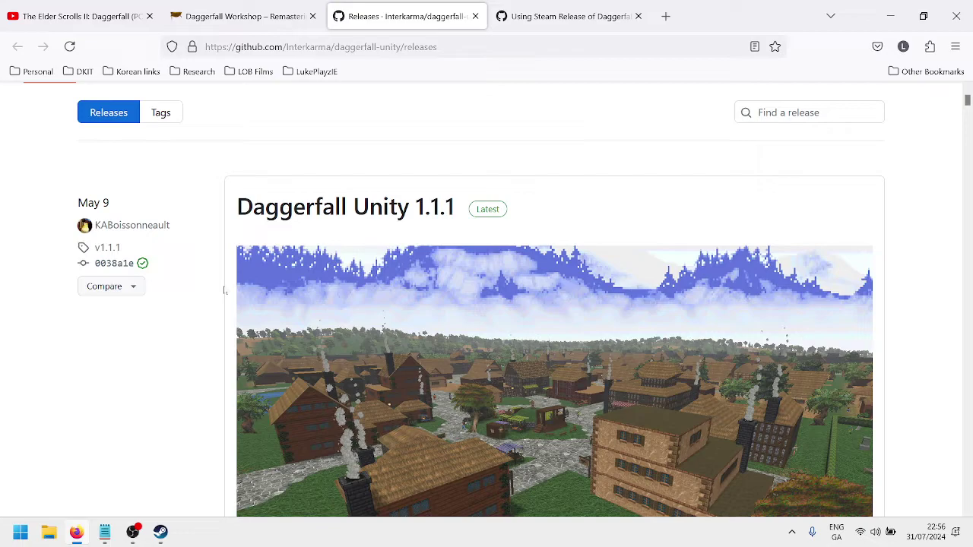
scroll(225, 290, "down", 5)
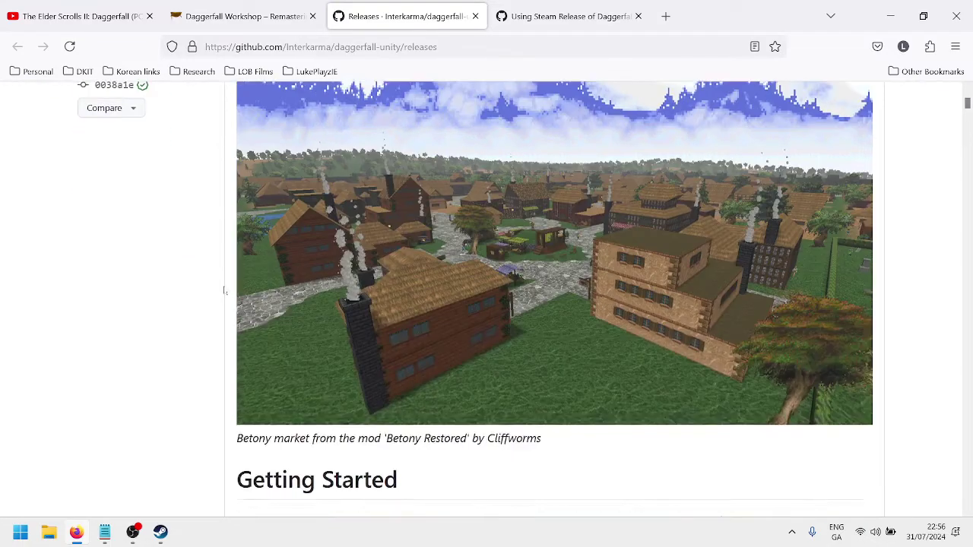
scroll(225, 290, "down", 6)
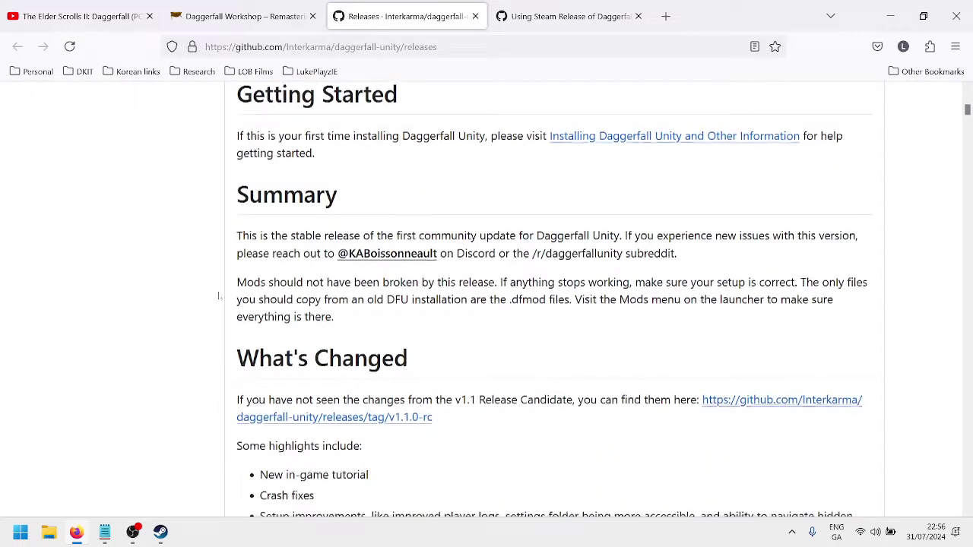
scroll(219, 297, "down", 6)
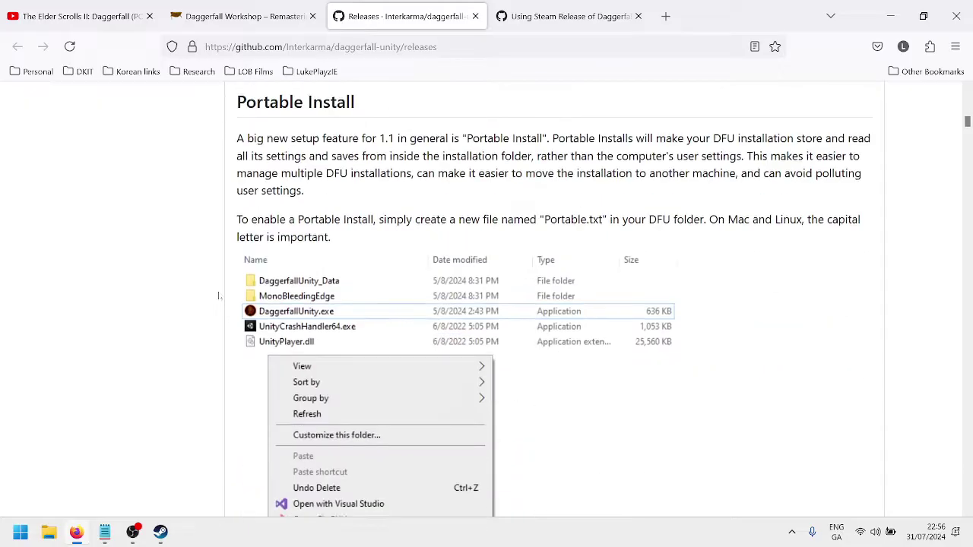
scroll(219, 296, "down", 3)
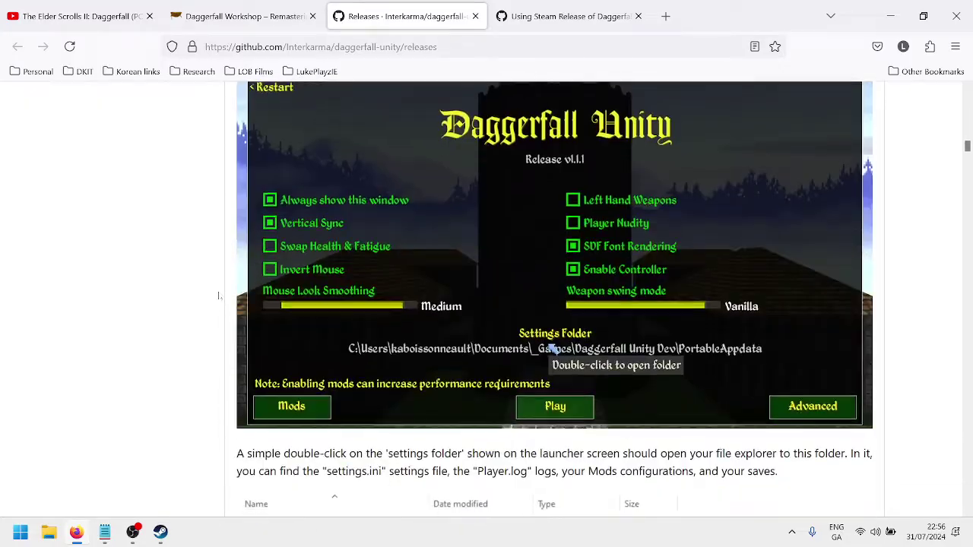
scroll(218, 297, "down", 15)
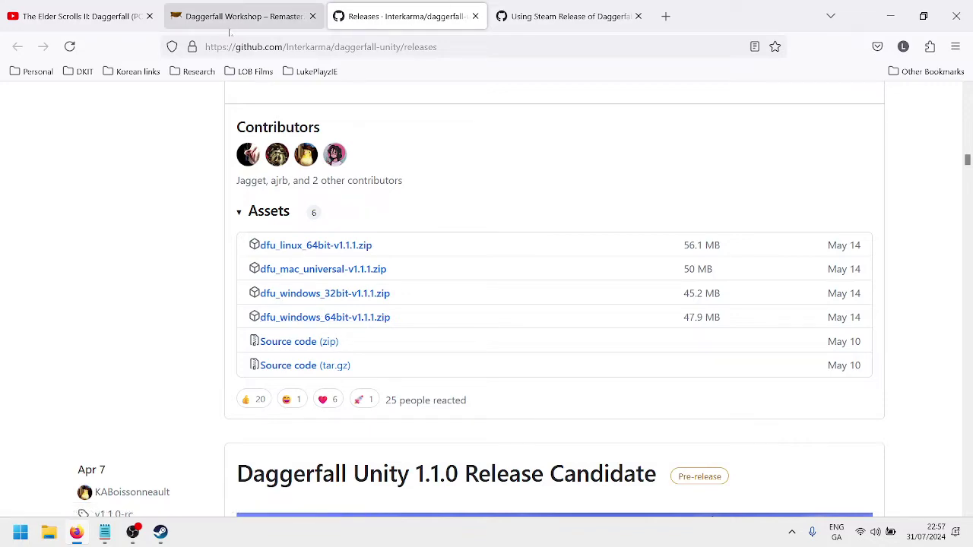
Step: Revisit the YouTube video's description, the Steam release wiki page and the 1.1.1 release's Assets list
left_click(114, 16)
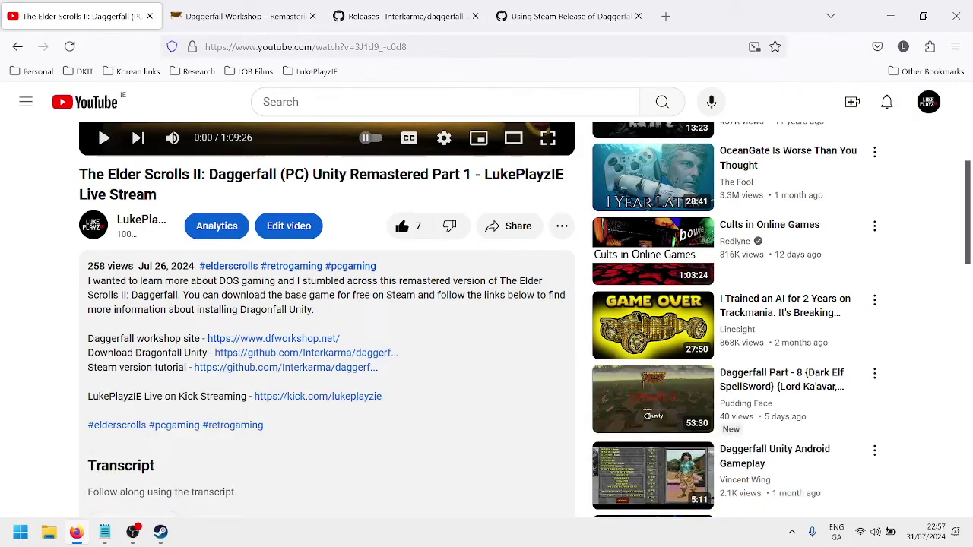
left_click(243, 359)
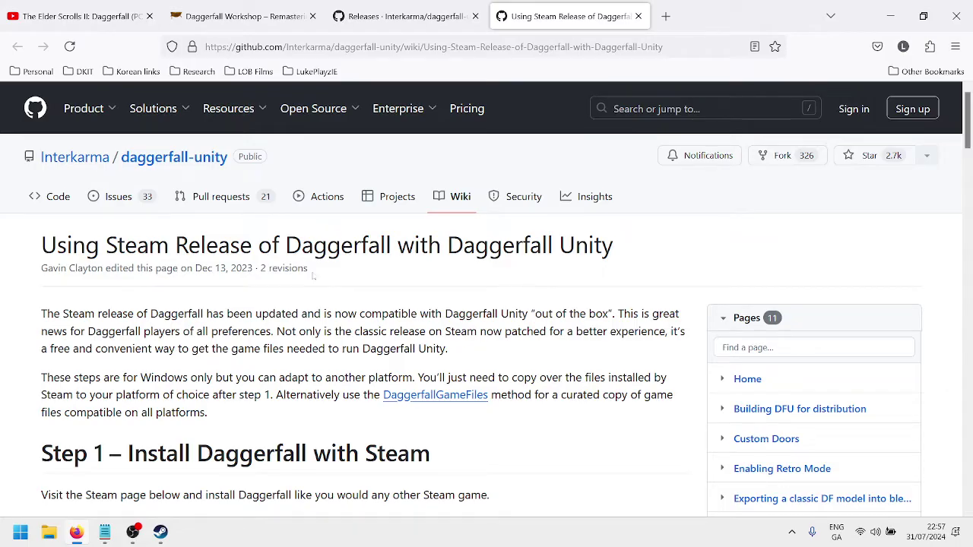
left_click(403, 16)
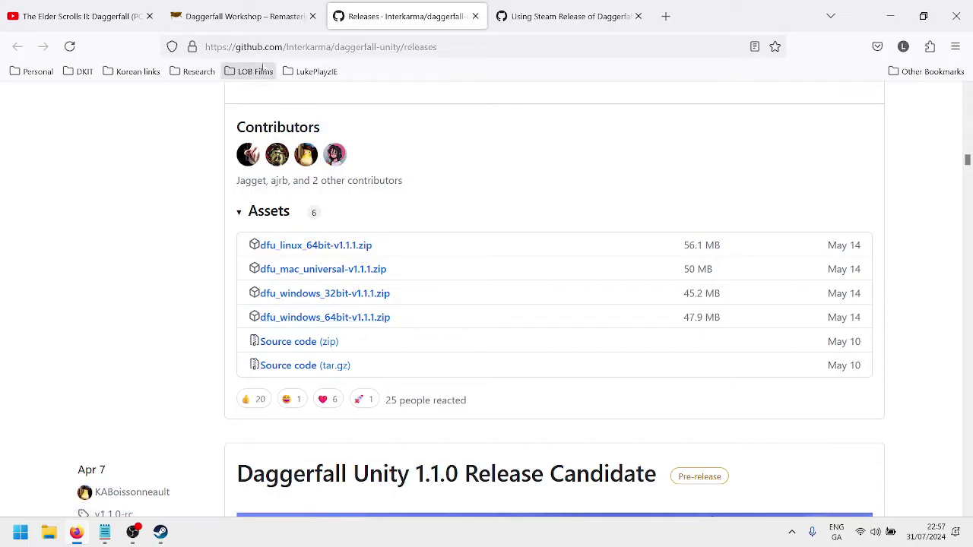
Step: Read Steps 1 and 2 of the Steam release wiki page, covering the Steam install, Daggerfall Unity download, unzipping and DaggerfallUnity.exe
left_click(514, 20)
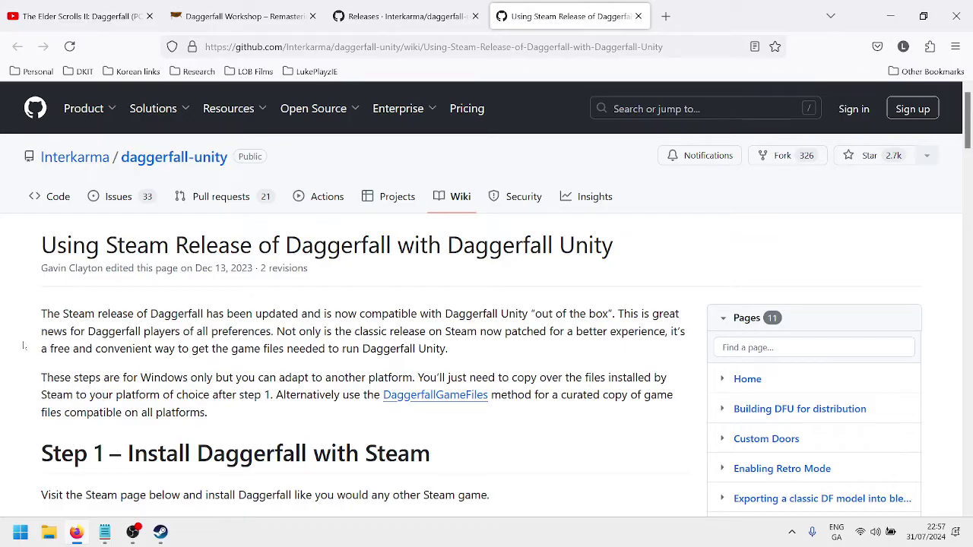
scroll(23, 346, "down", 1)
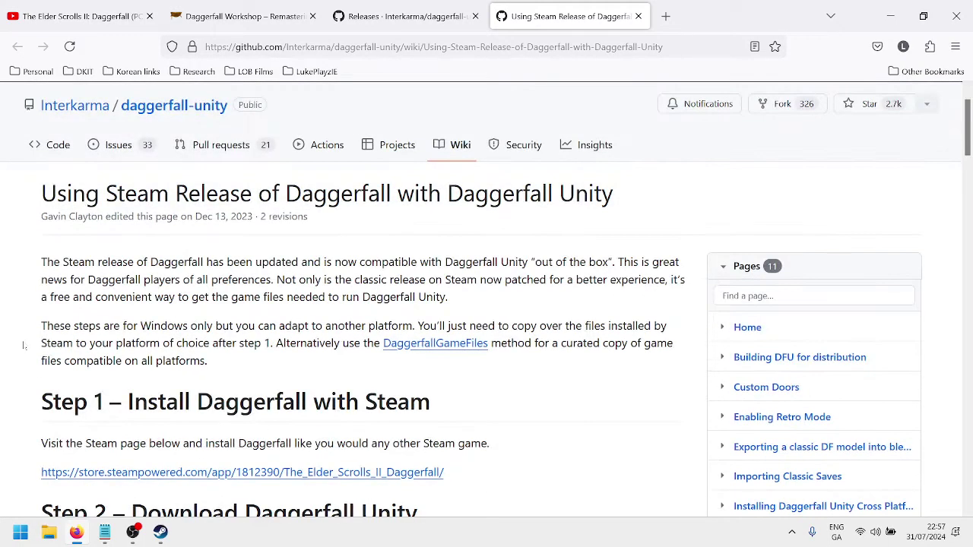
scroll(23, 346, "down", 3)
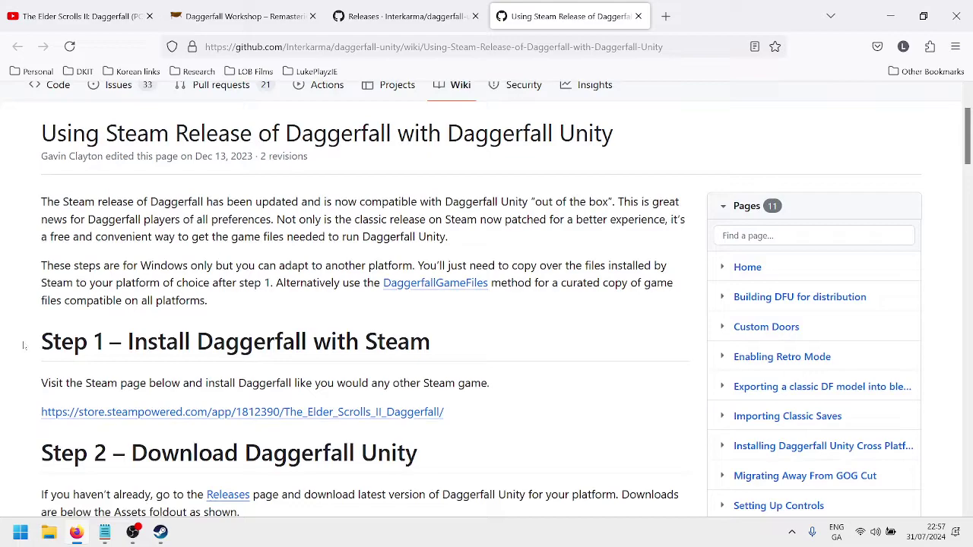
scroll(24, 346, "down", 1)
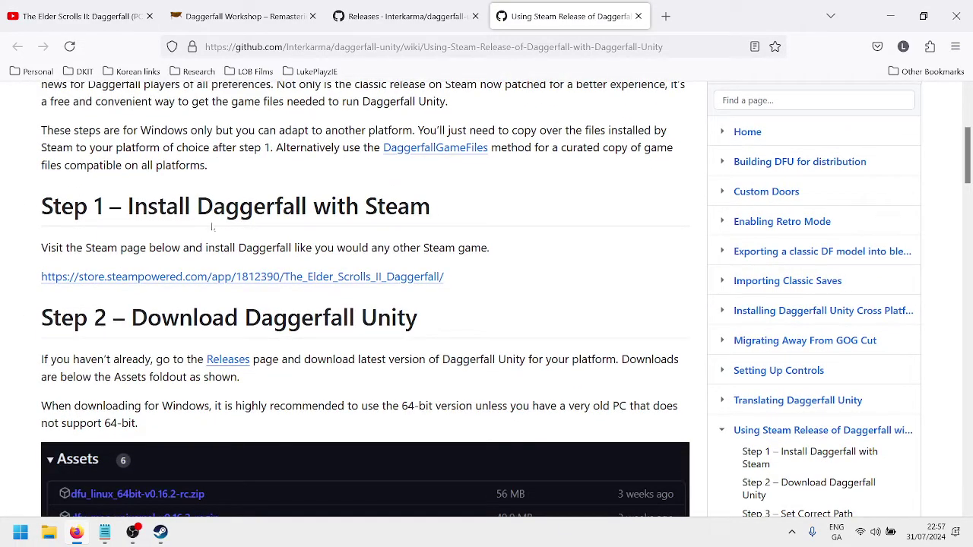
scroll(212, 226, "down", 1)
scroll(158, 283, "down", 2)
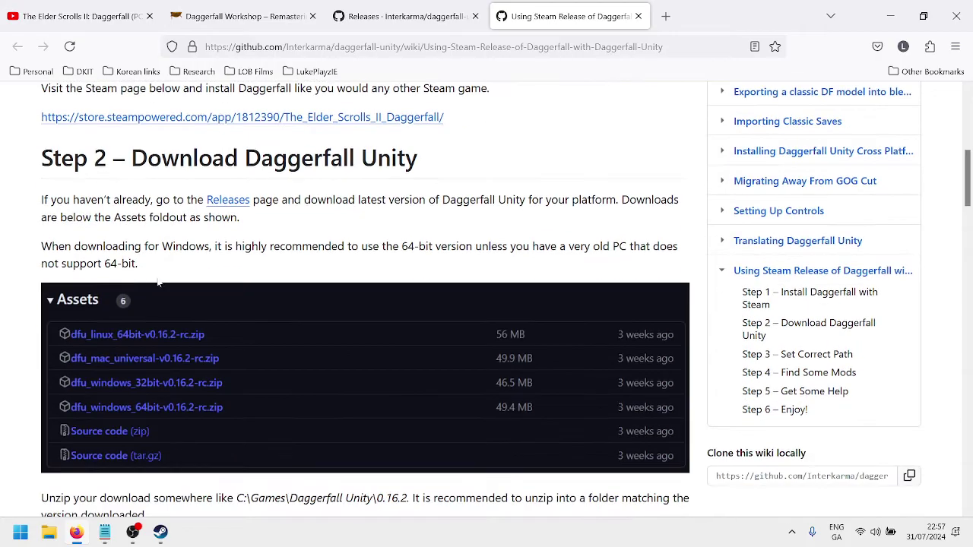
scroll(131, 285, "down", 2)
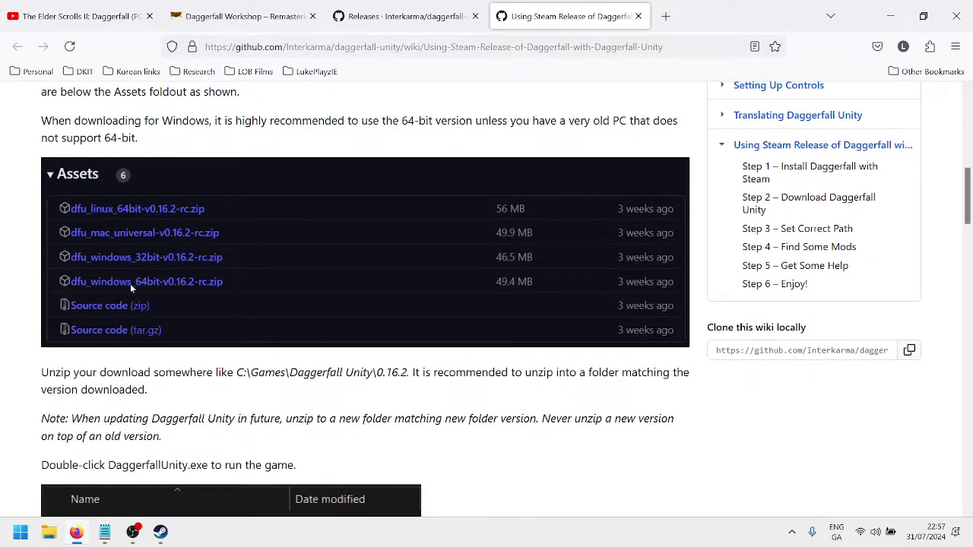
scroll(130, 283, "down", 5)
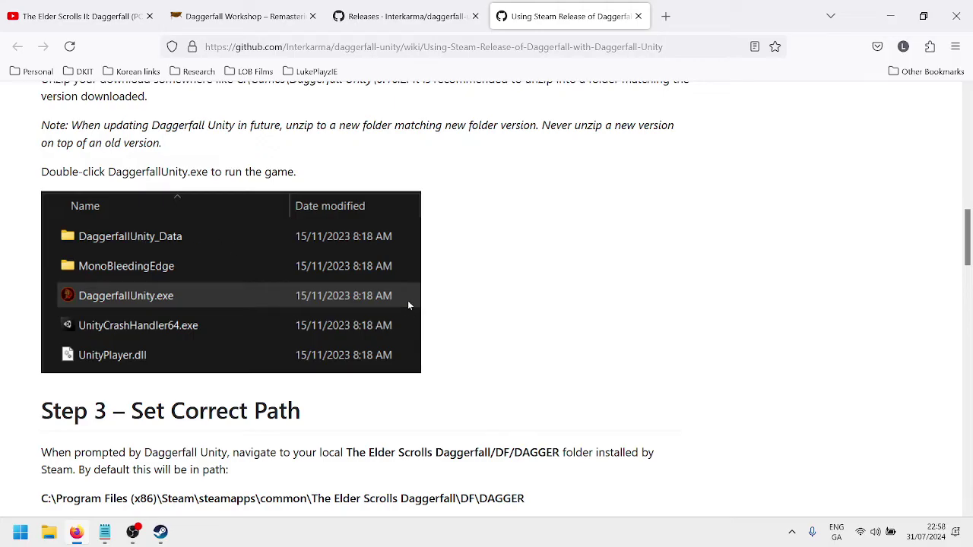
scroll(431, 306, "down", 1)
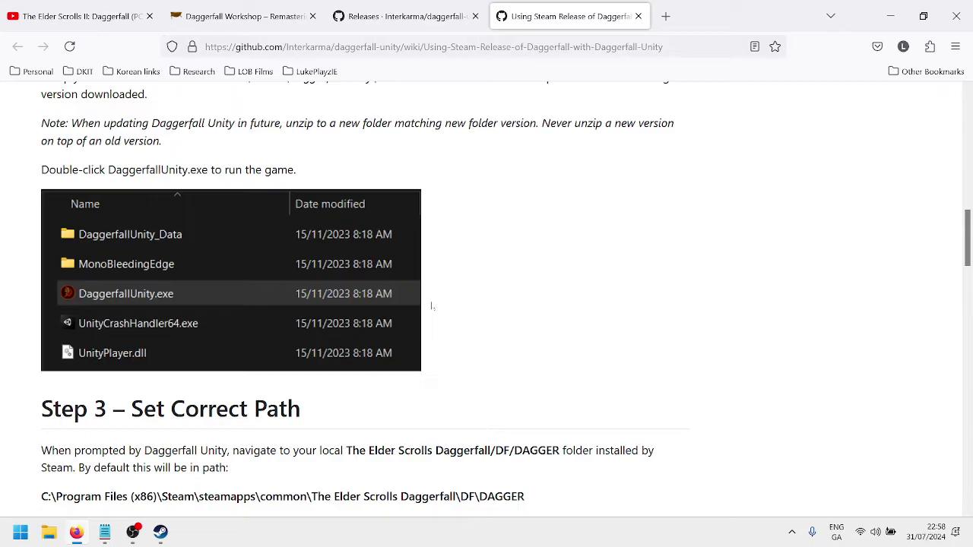
scroll(434, 300, "down", 1)
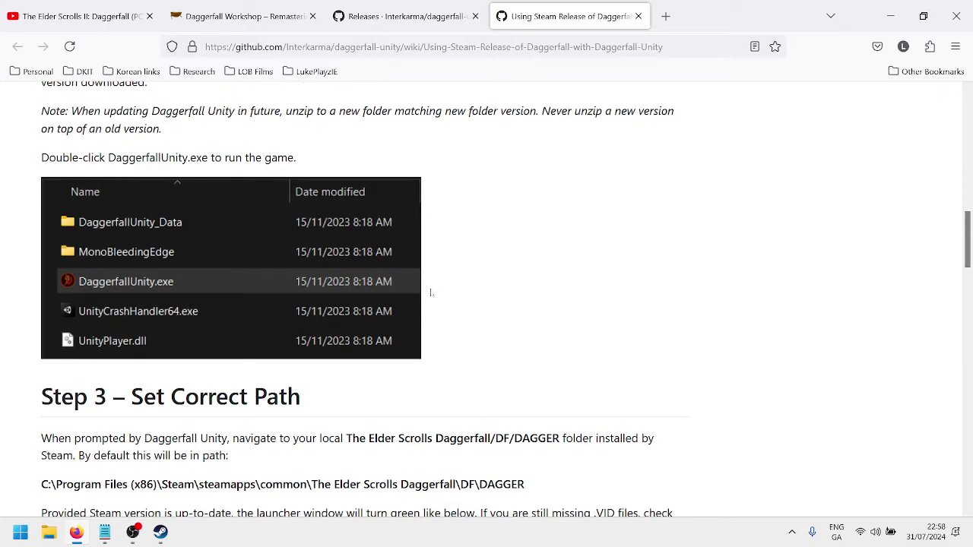
scroll(30, 295, "down", 2)
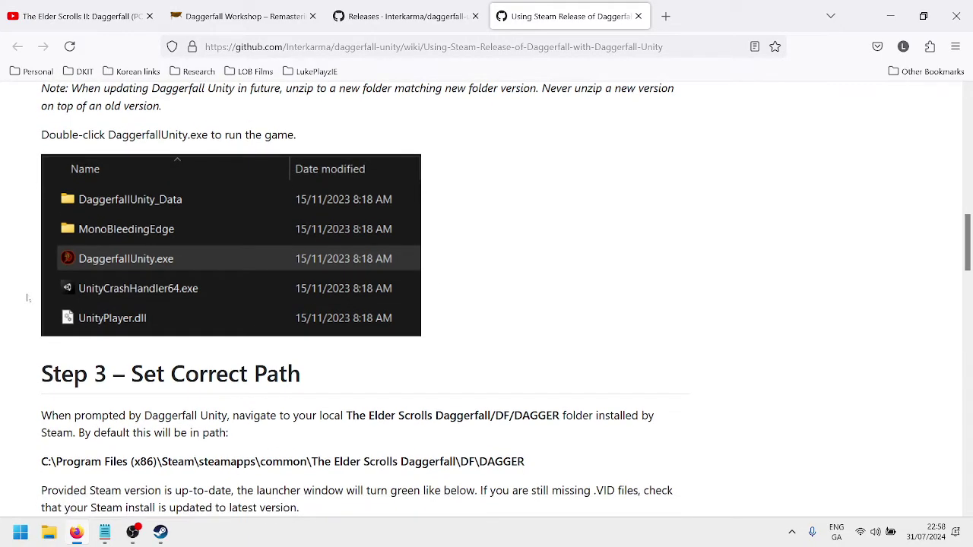
scroll(31, 295, "up", 1)
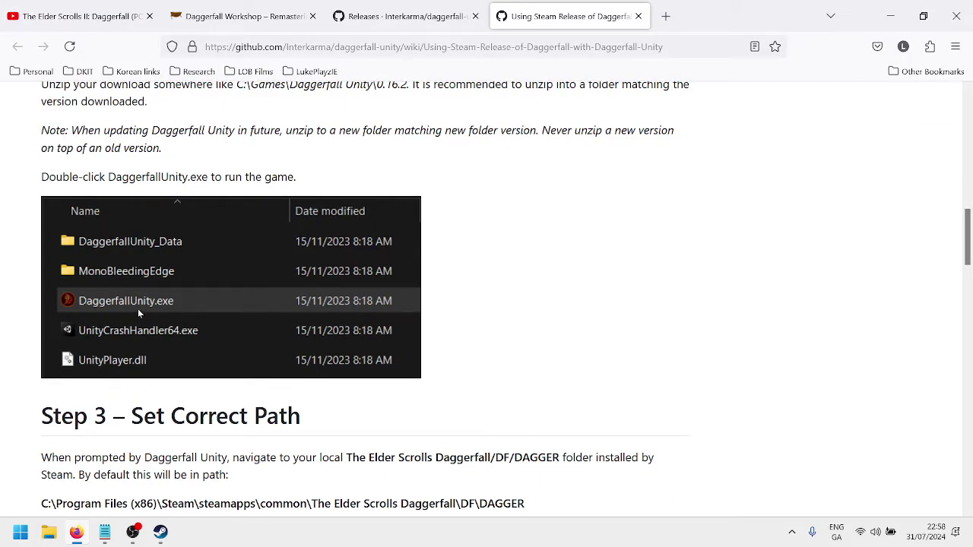
Step: Examine Step 3 – Set Correct Path on the wiki page, including the launcher's game files path screenshot
scroll(138, 308, "down", 2)
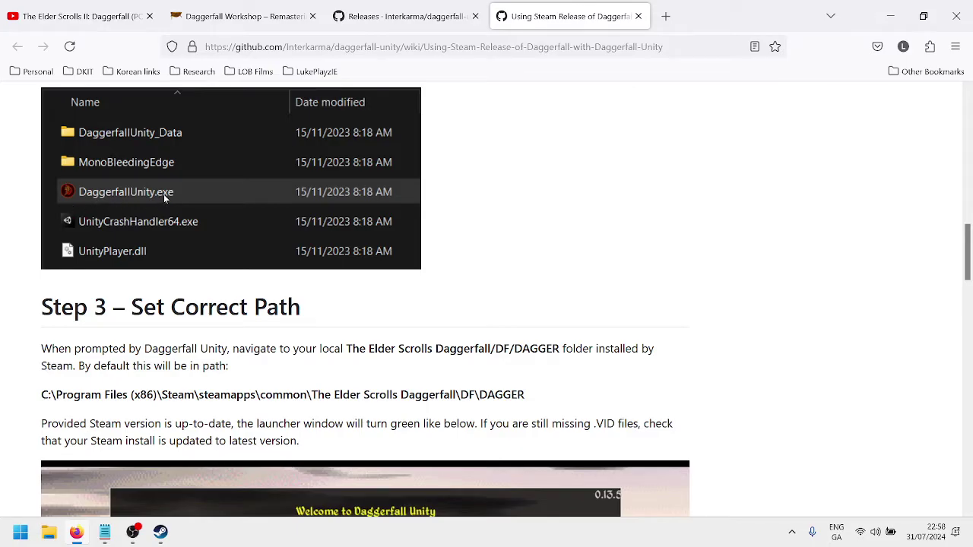
scroll(174, 194, "down", 2)
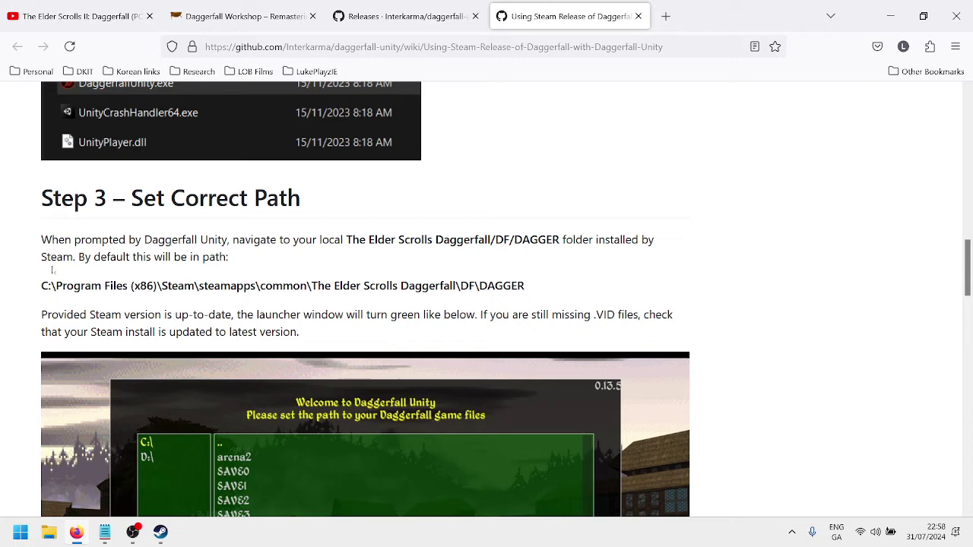
scroll(31, 276, "down", 1)
scroll(332, 216, "down", 4)
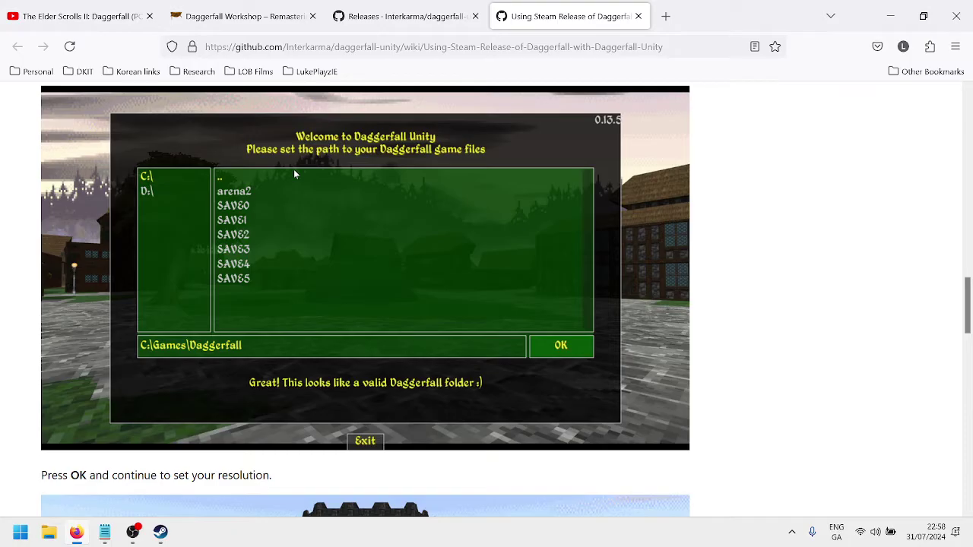
scroll(295, 174, "up", 4)
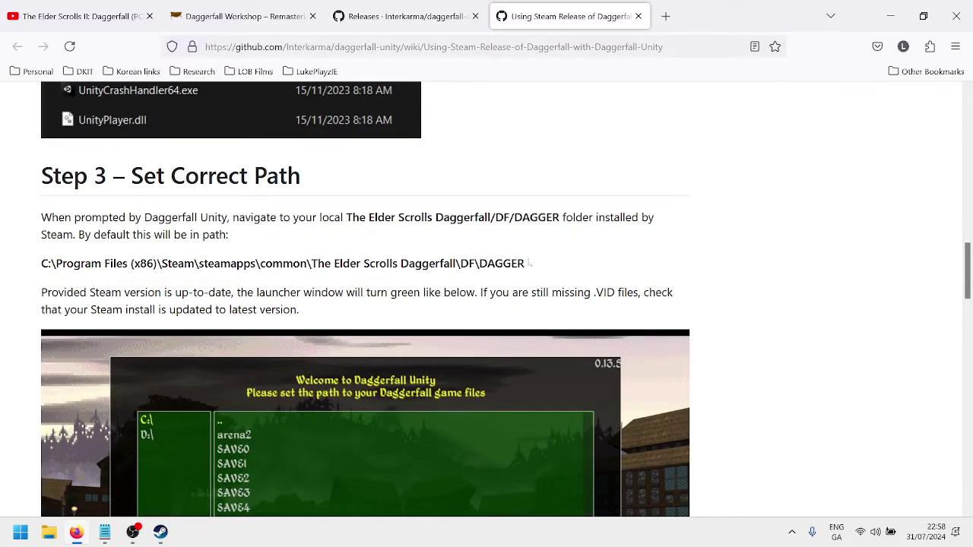
Step: Copy the default path C:\Program Files (x86)\Steam\steamapps\common\The Elder Scrolls Daggerfall\DF\DAGGER from Step 3
left_click_drag(525, 263, 41, 263)
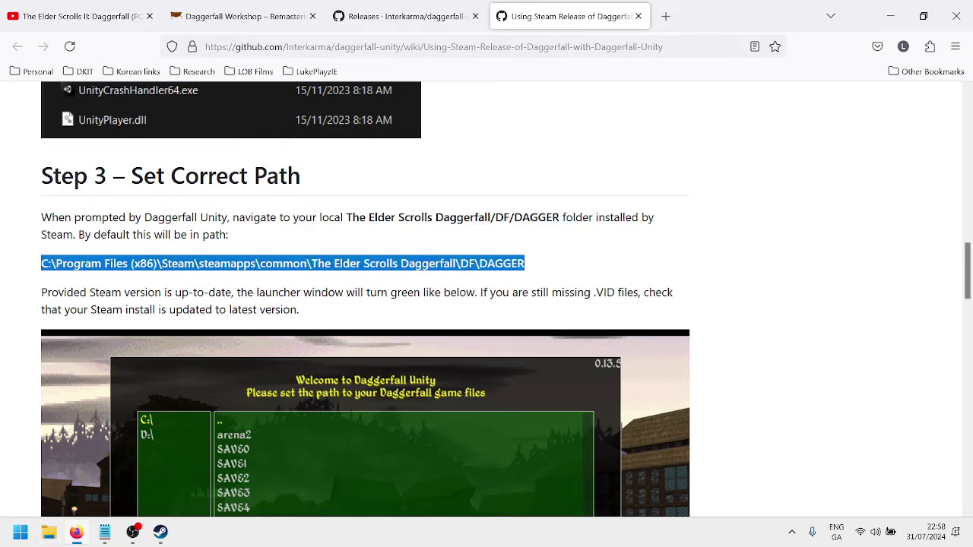
right_click(209, 267)
left_click(228, 279)
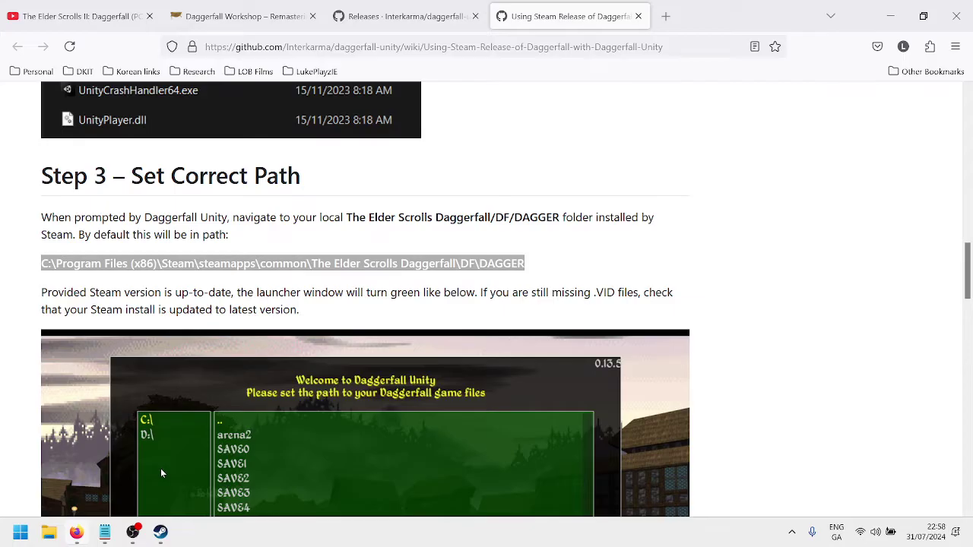
Step: Open a File Explorer window and go to the DAGGER folder using the copied Steam path
key("super+e")
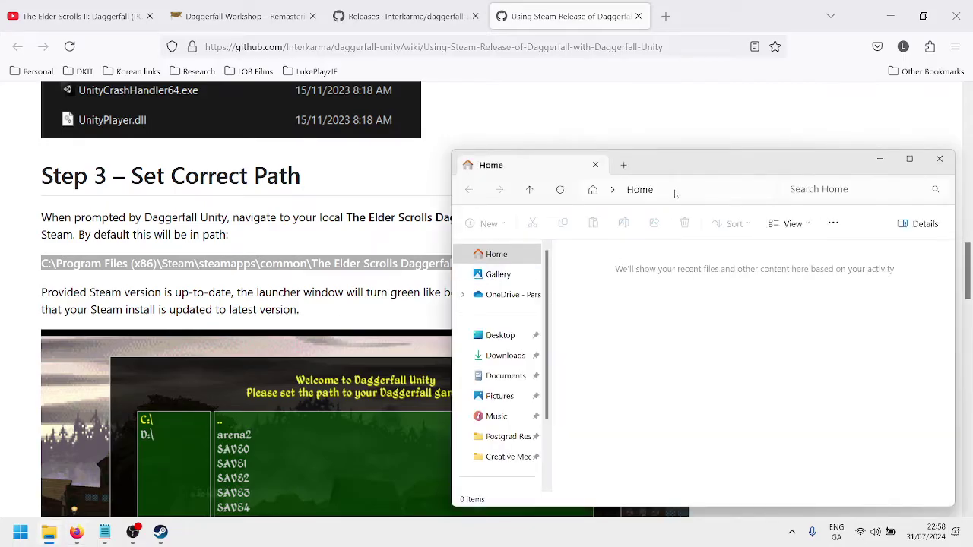
left_click(675, 193)
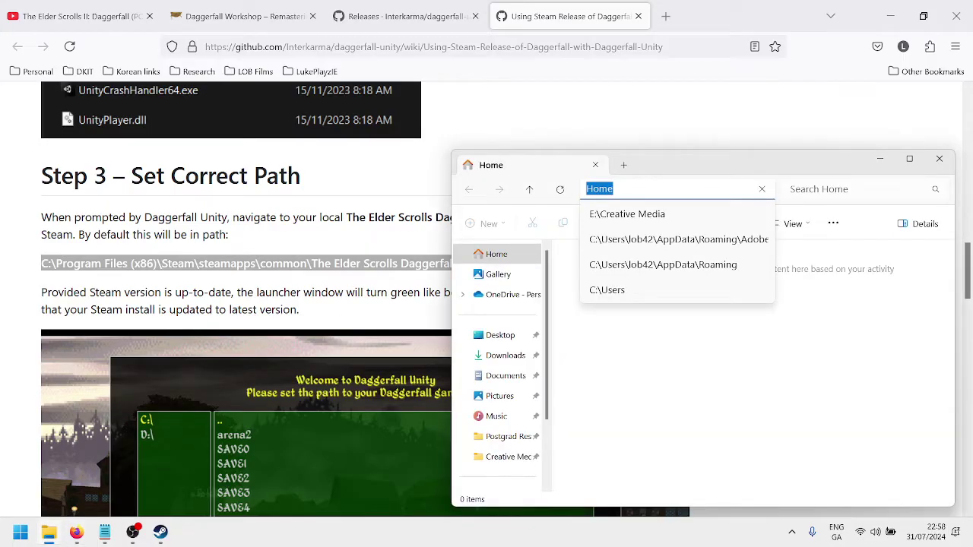
key("BackSpace")
key("ctrl+v")
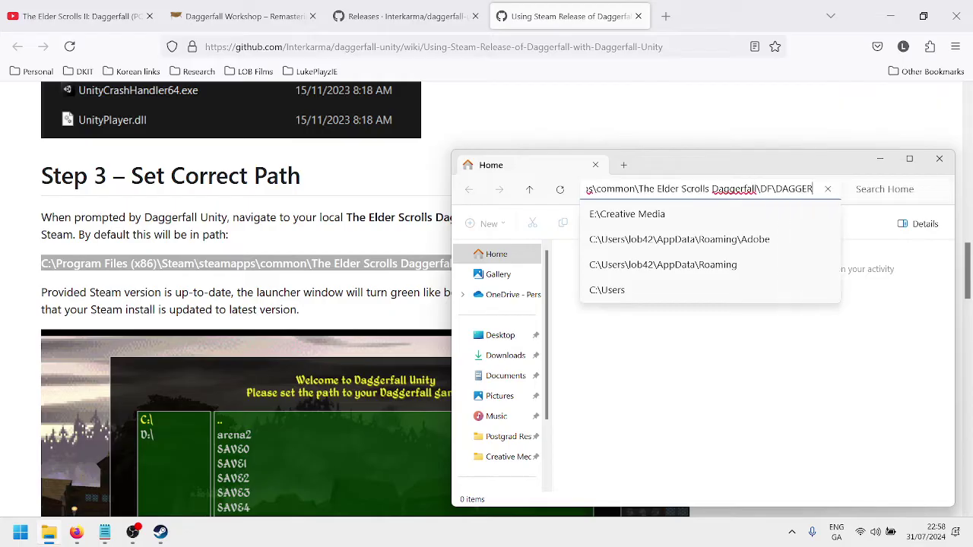
key("Return")
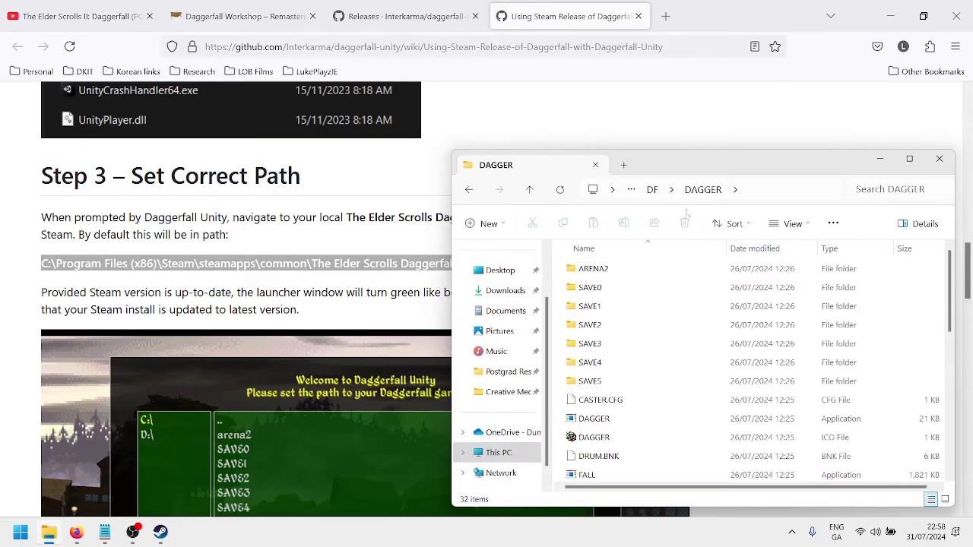
Step: Move the DAGGER folder window up over the wiki page and look through the folder's files
left_click_drag(700, 153, 660, 117)
scroll(641, 337, "down", 5)
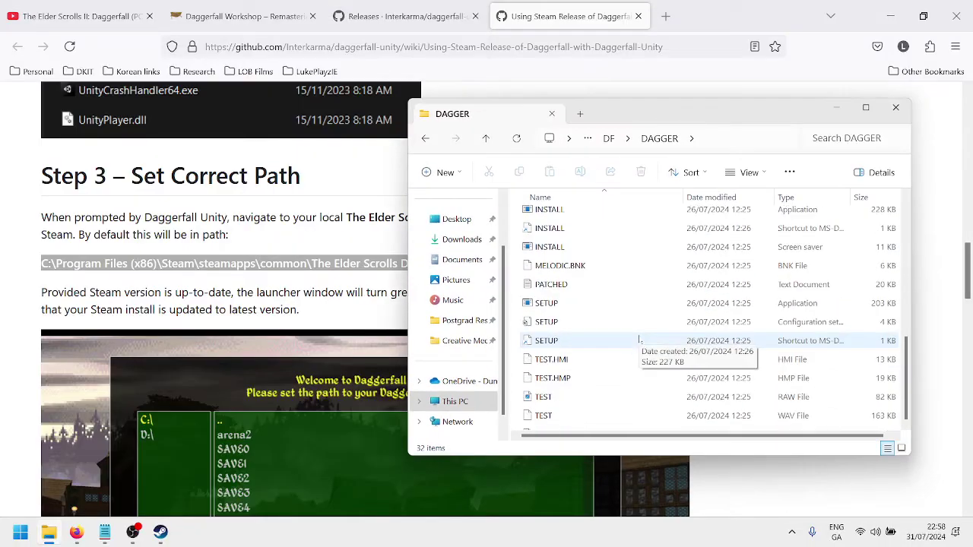
scroll(639, 340, "up", 5)
scroll(640, 339, "up", 1)
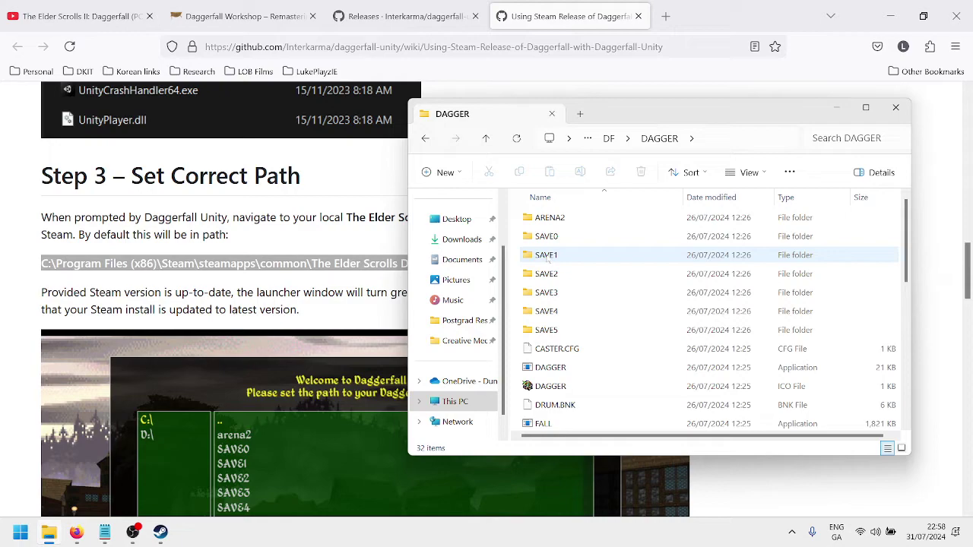
Step: Return to the wiki page in Firefox, check the launcher's path screenshot and highlight the default Steam path in Step 3
left_click(392, 289)
scroll(336, 348, "down", 5)
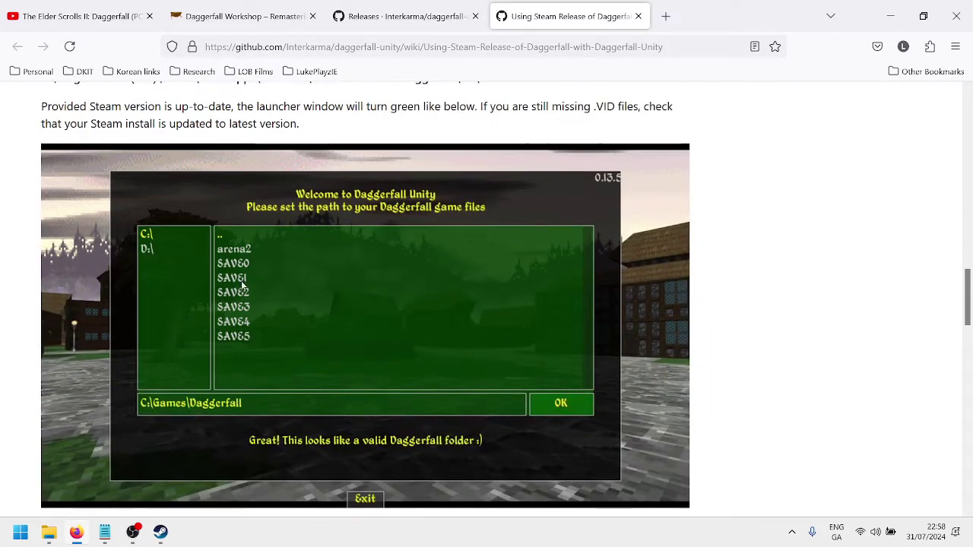
scroll(182, 406, "up", 2)
triple_click(309, 147)
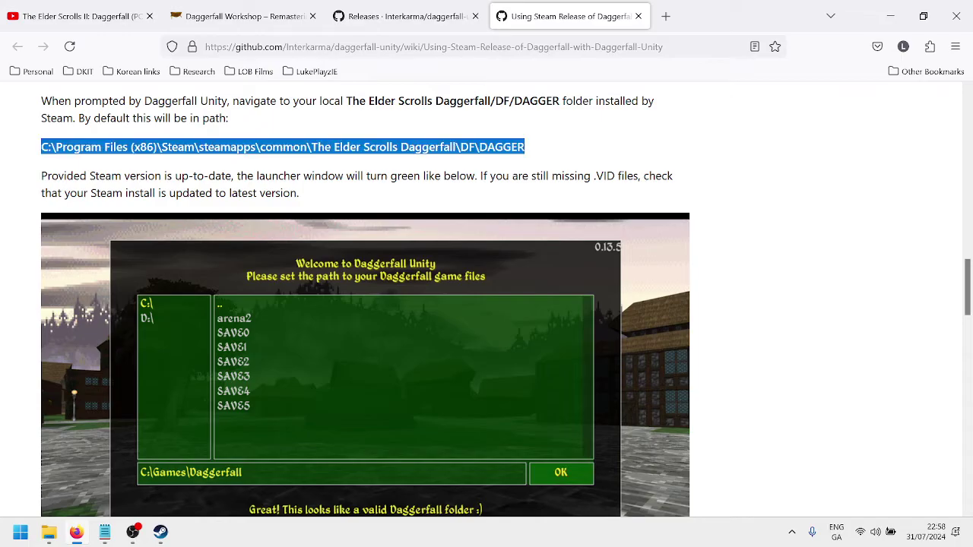
Step: Examine the wiki's launcher screenshots for setting the game files path and choosing the resolution and quality
scroll(228, 361, "down", 2)
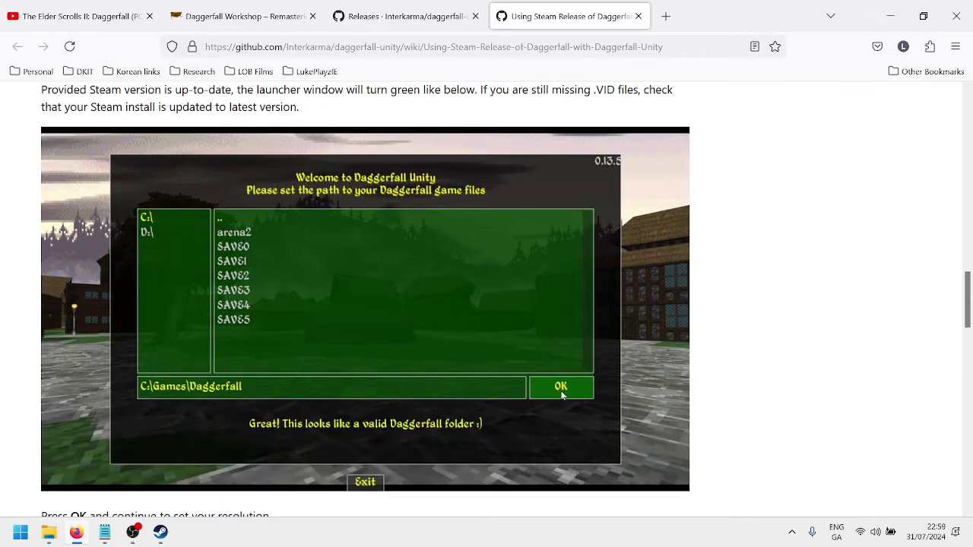
scroll(495, 373, "down", 1)
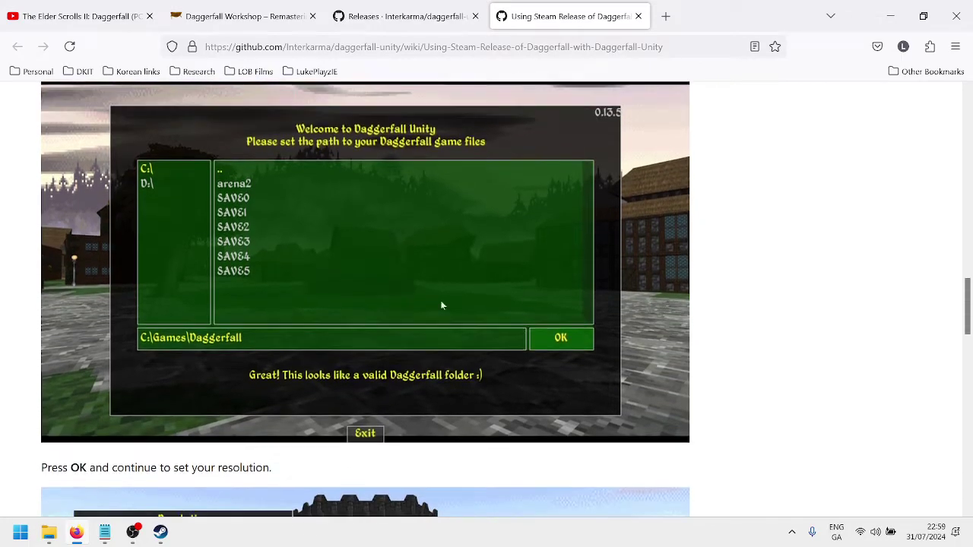
scroll(445, 251, "up", 1)
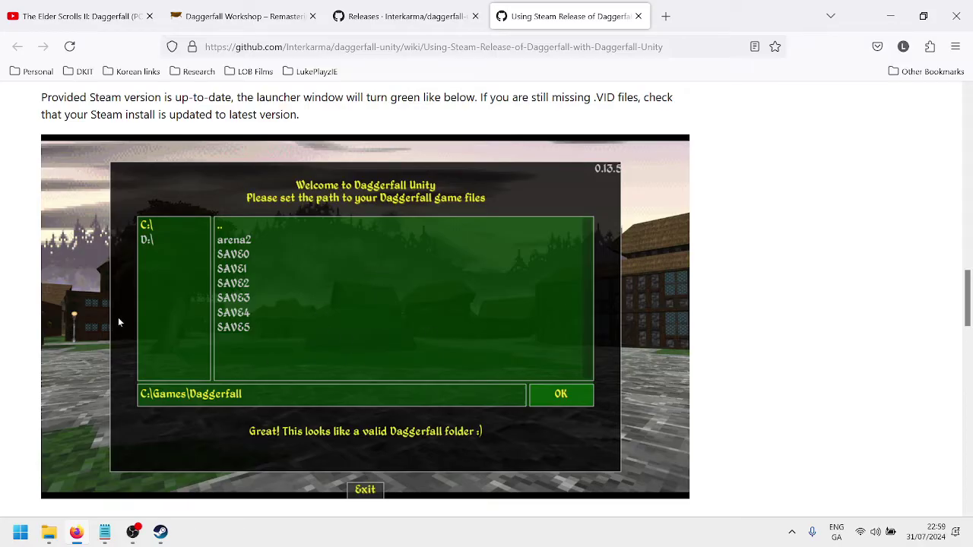
scroll(118, 317, "down", 5)
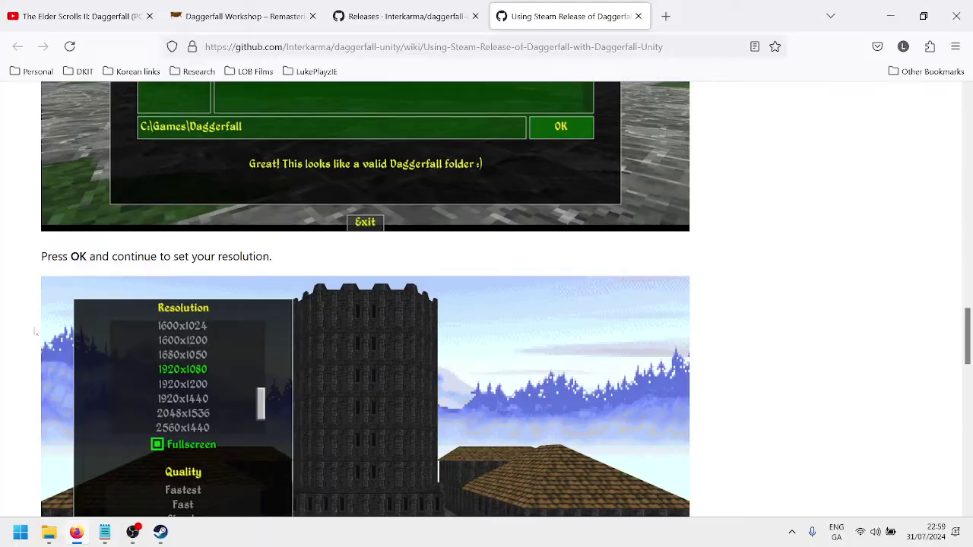
scroll(151, 165, "down", 1)
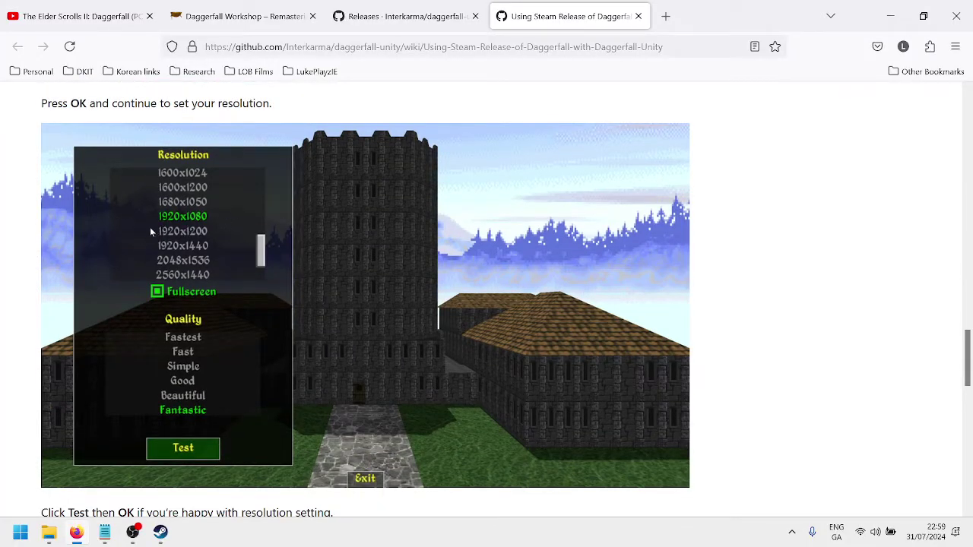
scroll(208, 228, "down", 1)
scroll(212, 365, "down", 1)
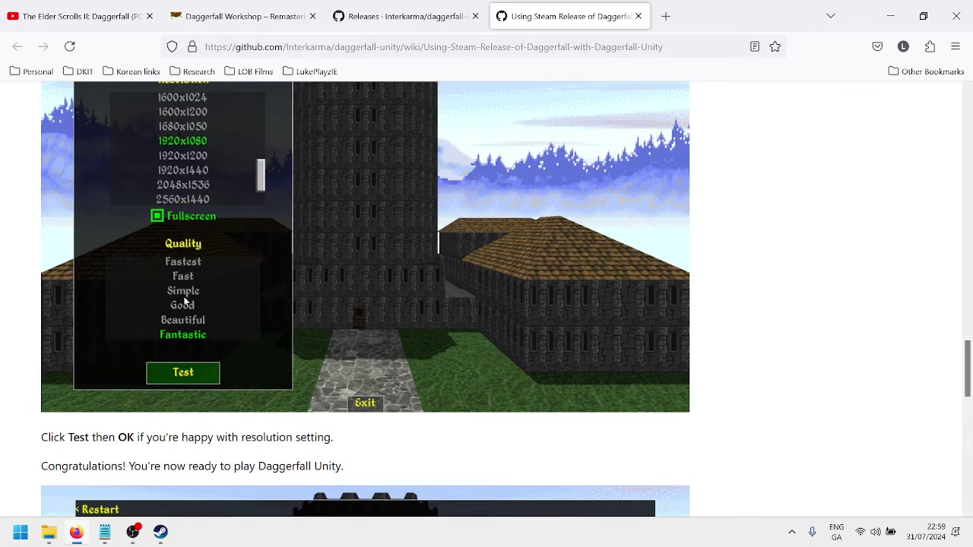
scroll(184, 299, "down", 2)
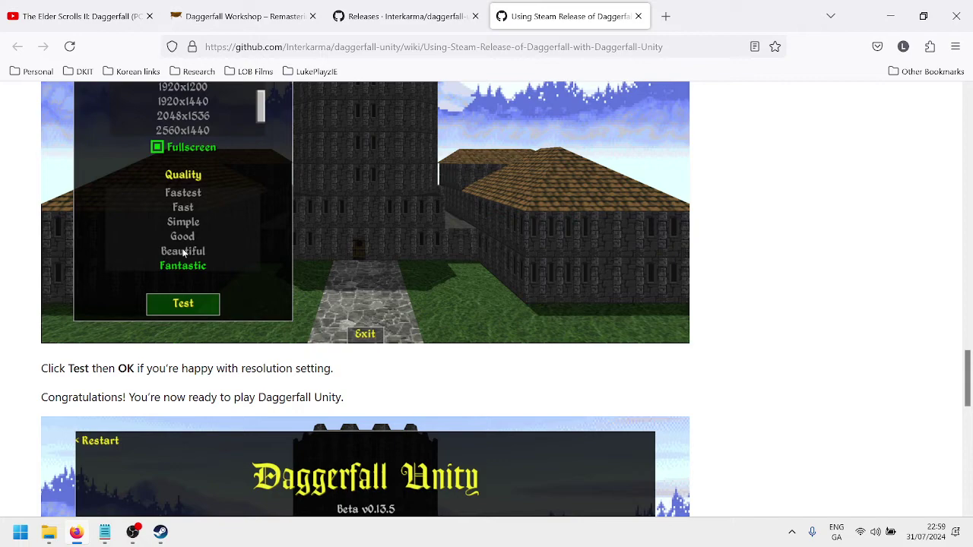
Step: Review the wiki's launcher options screenshot and read Steps 4 to 6 about mods, help and enjoying the game
scroll(54, 294, "down", 5)
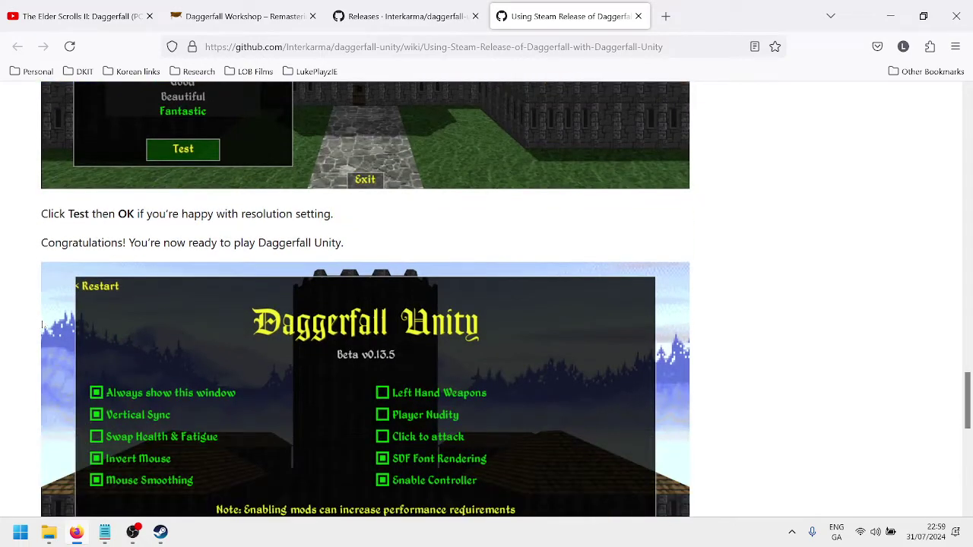
scroll(70, 320, "down", 2)
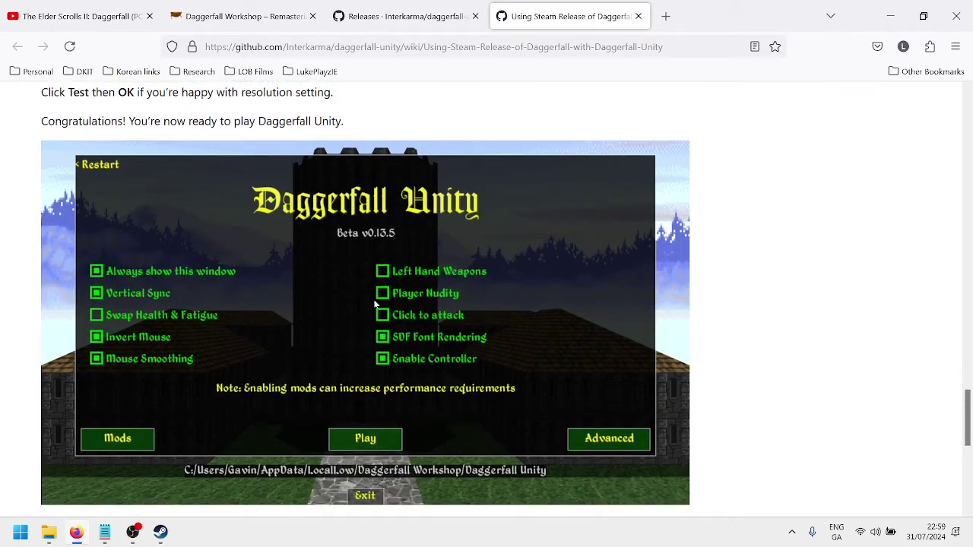
scroll(352, 342, "down", 1)
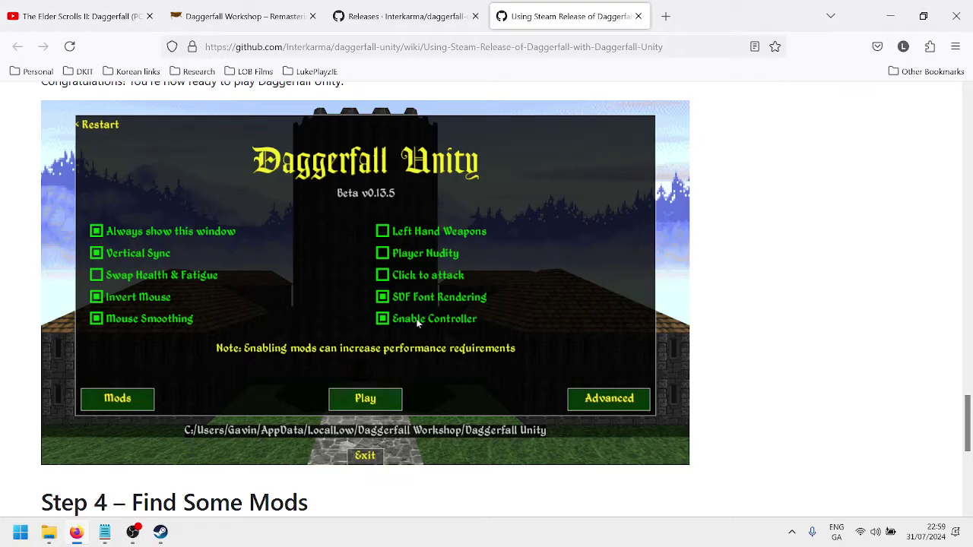
scroll(403, 329, "down", 1)
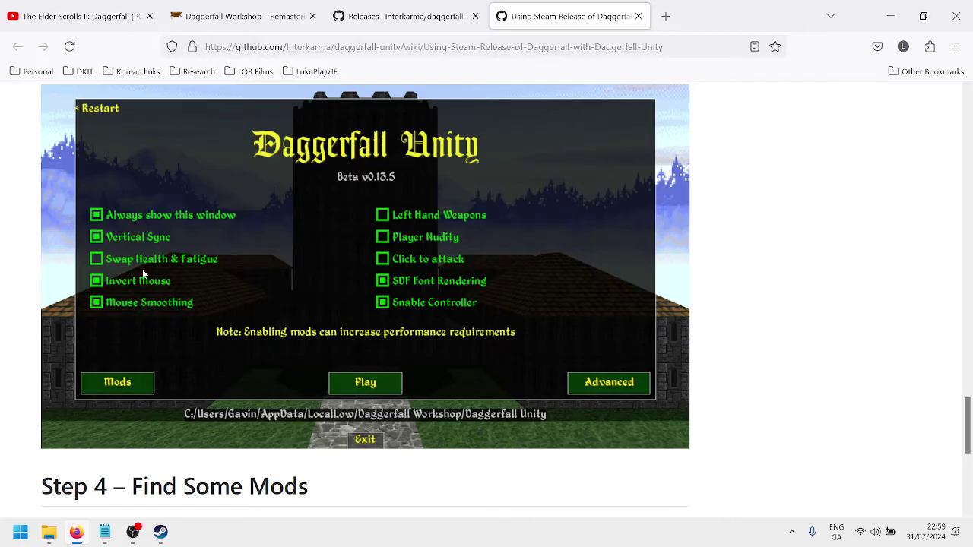
scroll(176, 264, "down", 4)
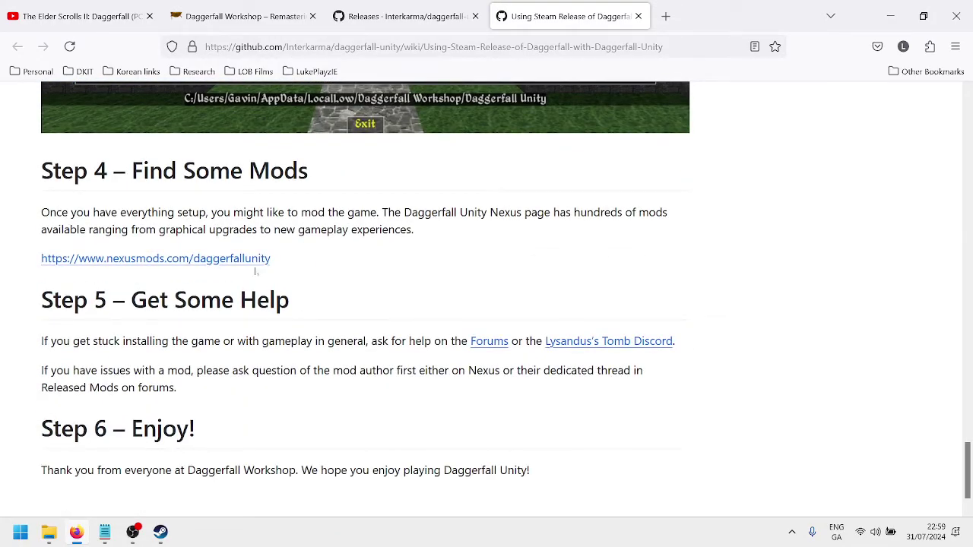
scroll(316, 251, "down", 1)
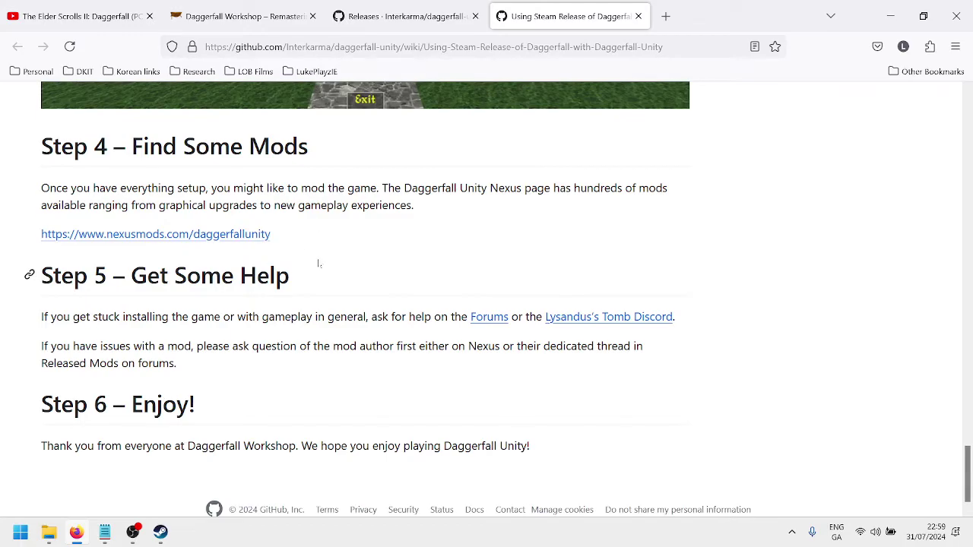
scroll(318, 264, "up", 5)
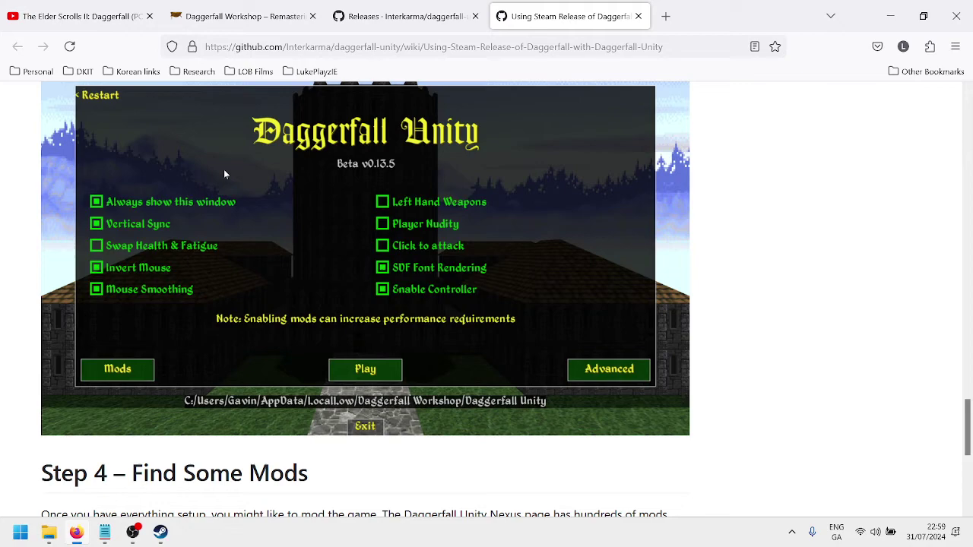
scroll(235, 304, "down", 3)
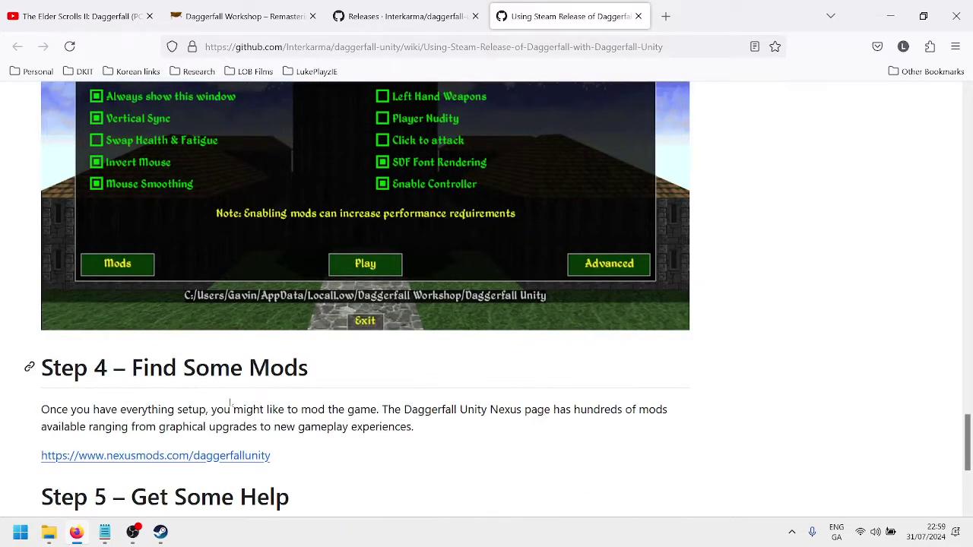
scroll(334, 375, "down", 1)
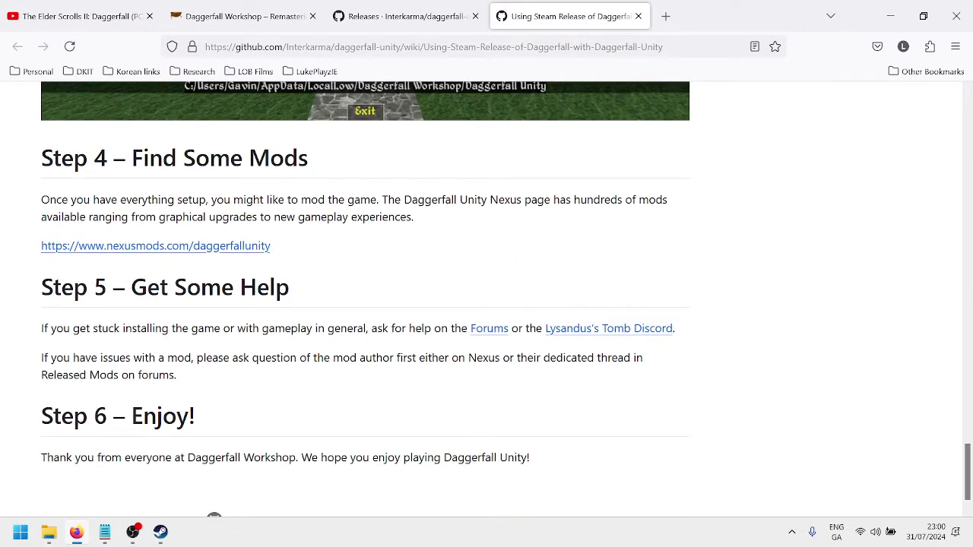
scroll(340, 367, "down", 1)
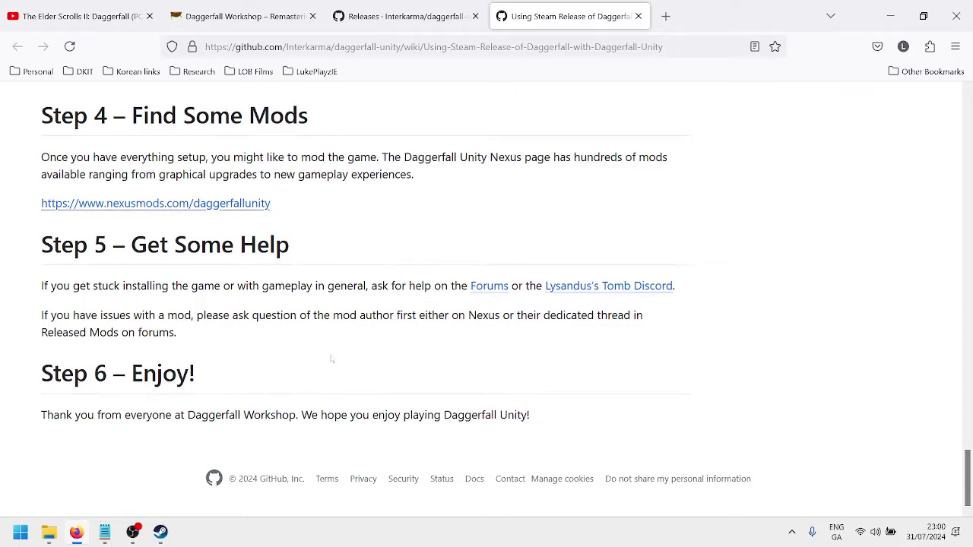
Step: Go back to the Step 3 path screenshot and re-examine the wiki's setup screens through to the launcher's Play option
scroll(335, 362, "up", 3)
scroll(330, 354, "up", 15)
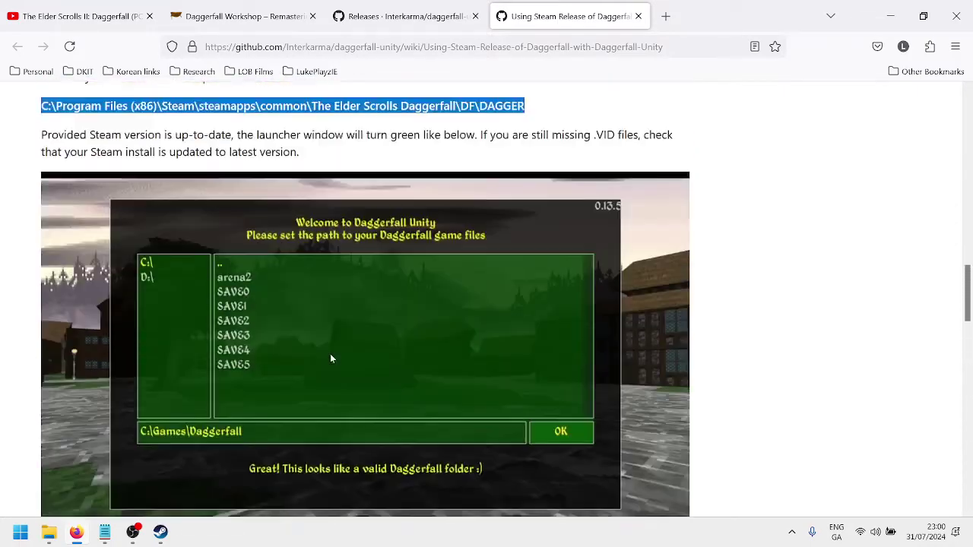
scroll(193, 403, "down", 1)
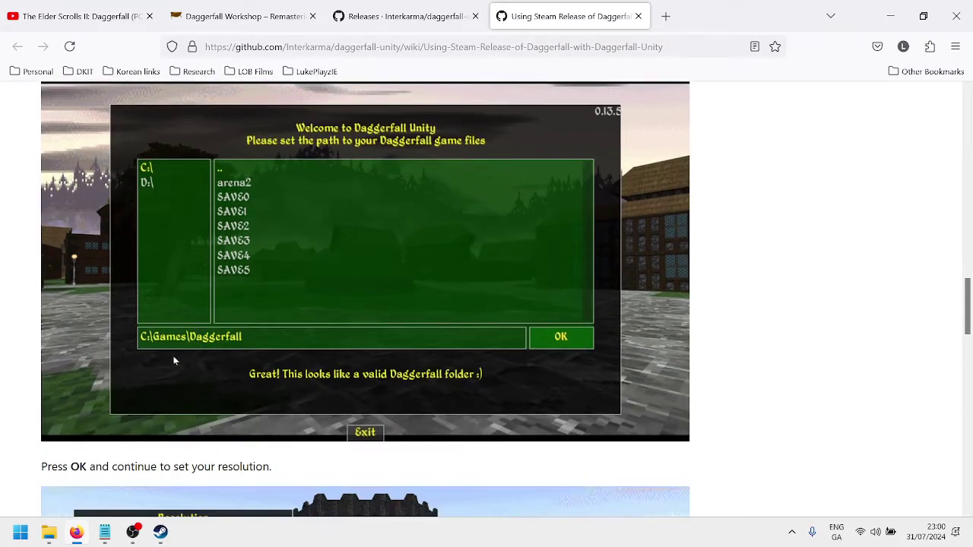
scroll(316, 339, "down", 2)
scroll(316, 339, "up", 3)
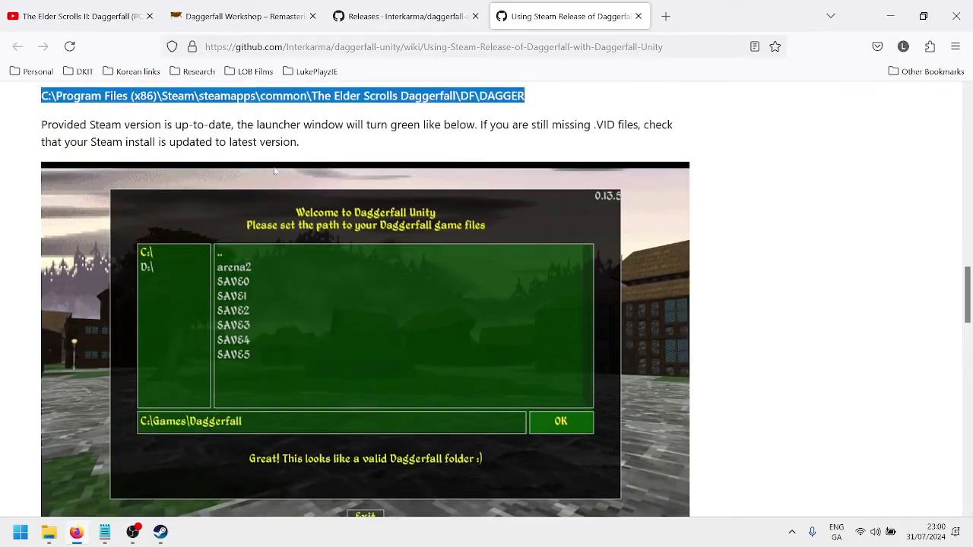
scroll(535, 168, "down", 6)
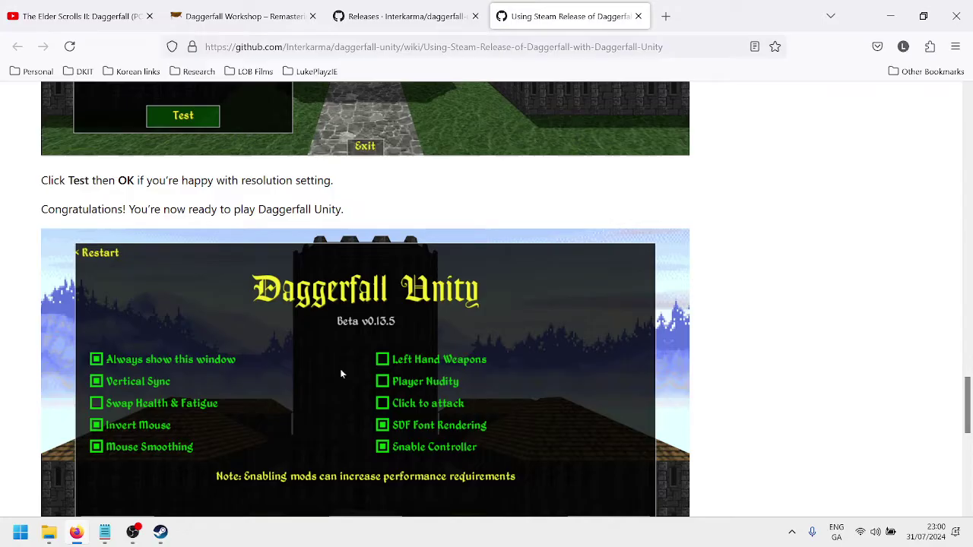
scroll(340, 373, "down", 1)
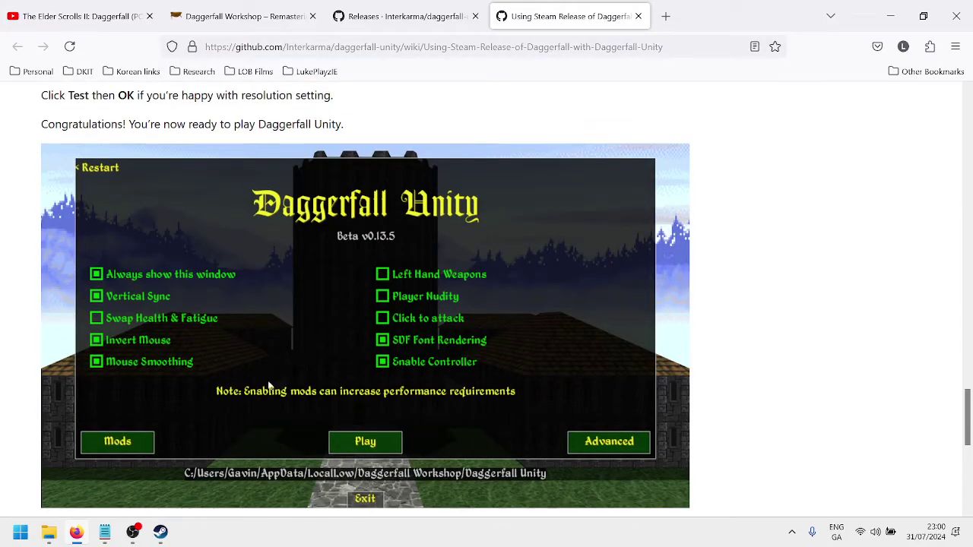
scroll(370, 376, "down", 2)
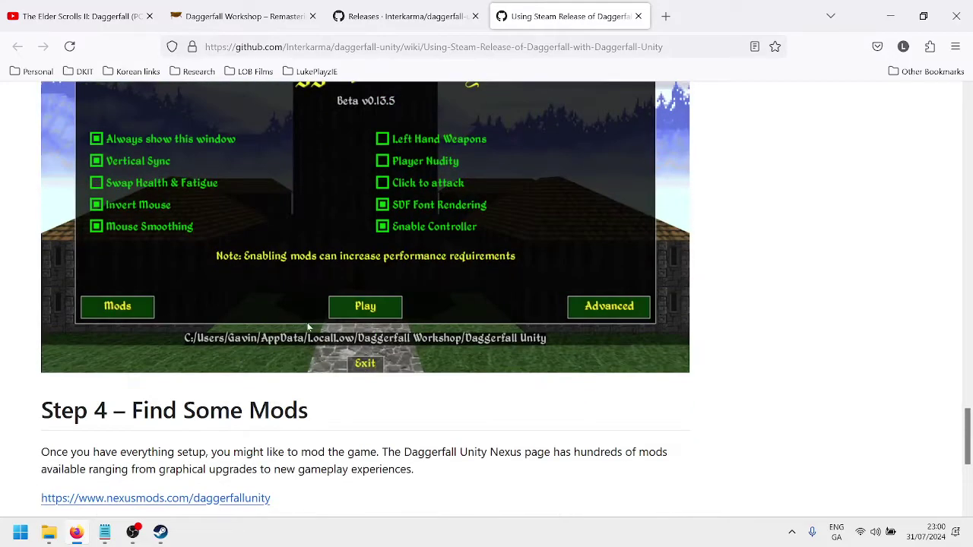
scroll(346, 349, "up", 2)
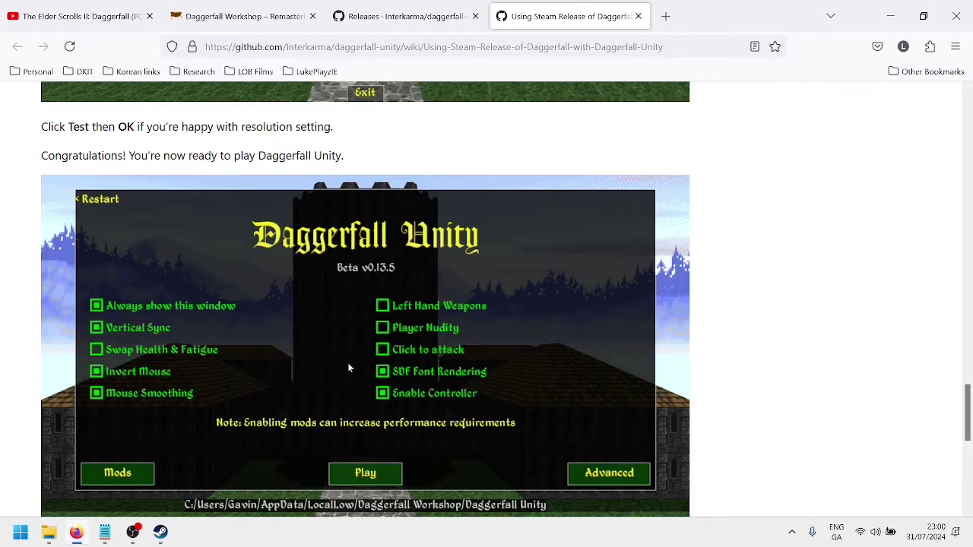
scroll(321, 367, "down", 1)
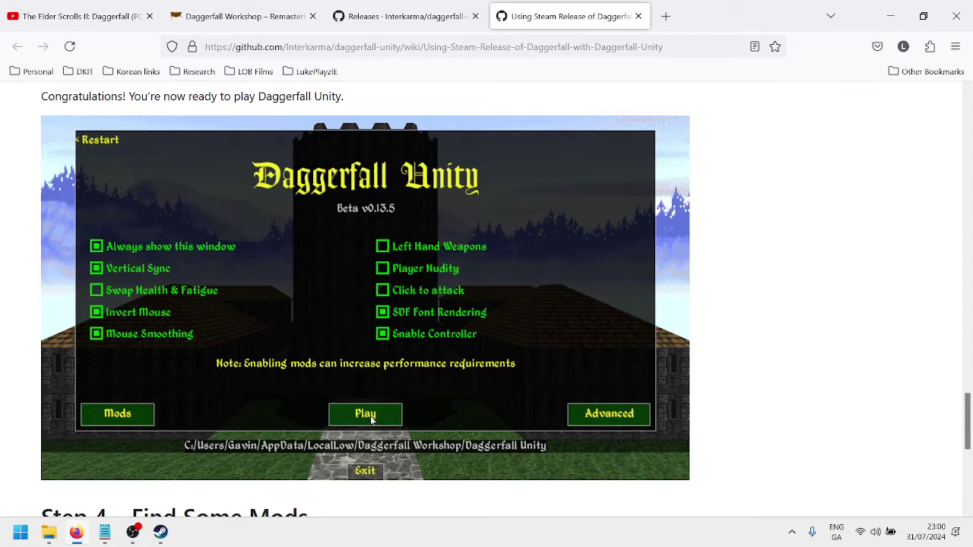
Step: Look over the Nexus mods link in Step 4 again and return to the Step 3 game path screenshot
scroll(304, 403, "down", 5)
scroll(301, 387, "up", 1)
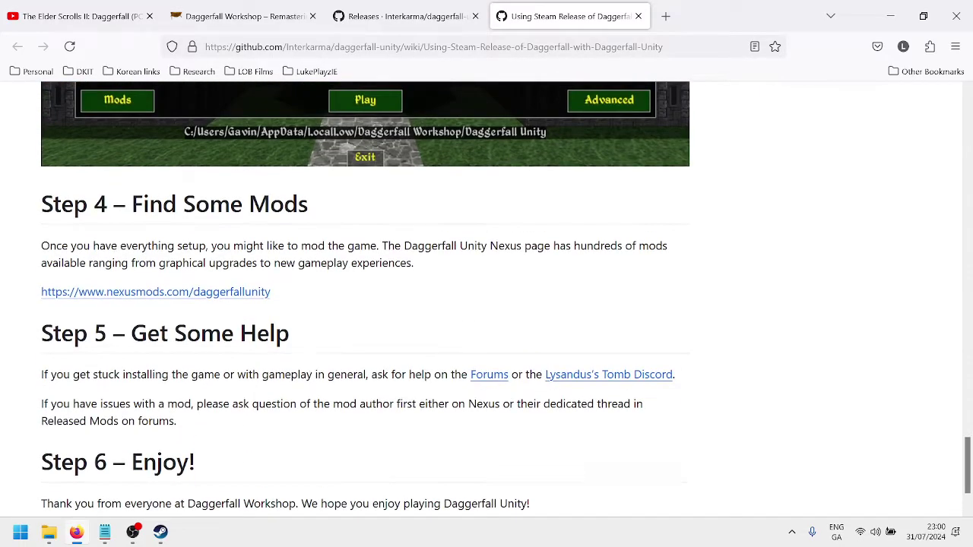
scroll(301, 347, "down", 1)
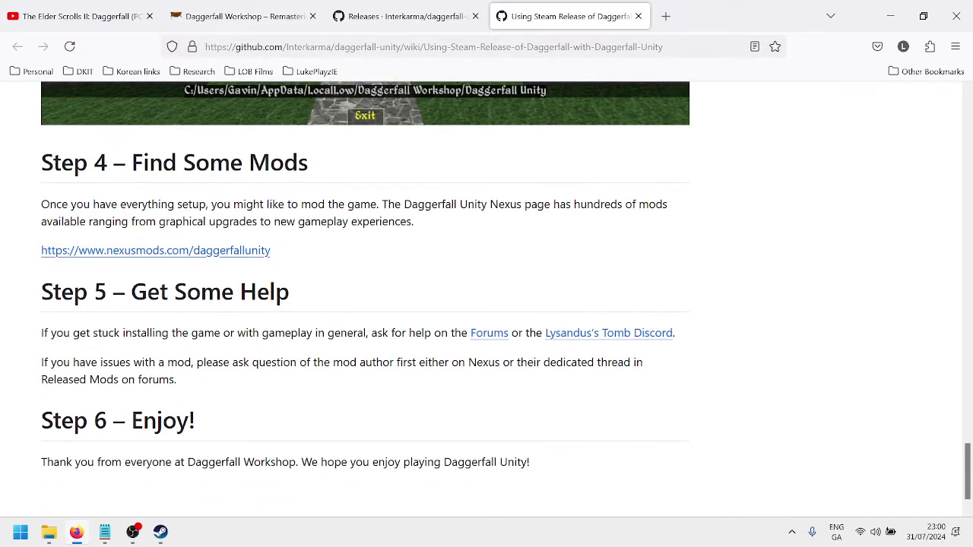
scroll(297, 348, "up", 1)
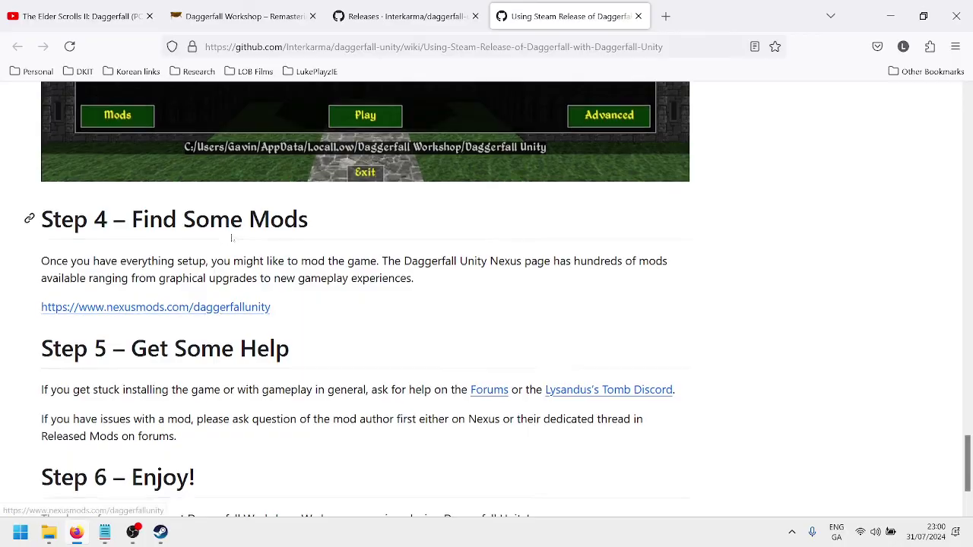
scroll(293, 313, "down", 2)
scroll(293, 313, "up", 3)
scroll(293, 313, "up", 6)
scroll(292, 316, "down", 2)
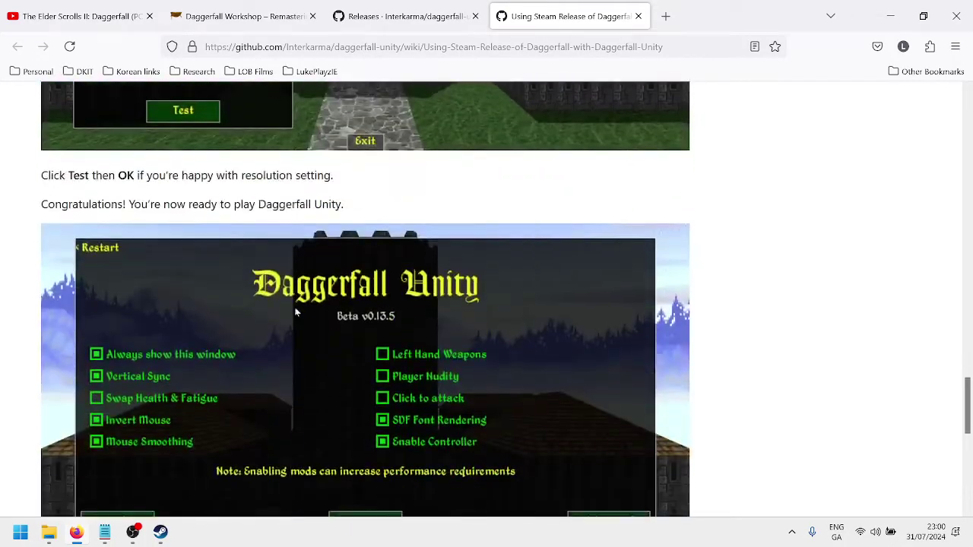
scroll(287, 324, "up", 10)
scroll(281, 343, "up", 1)
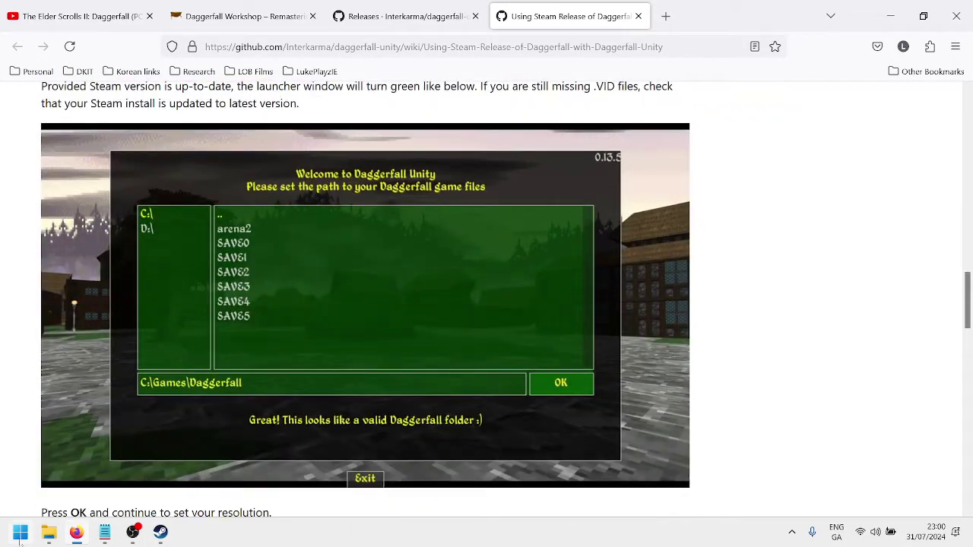
left_click(19, 534)
left_click(614, 343)
key("super")
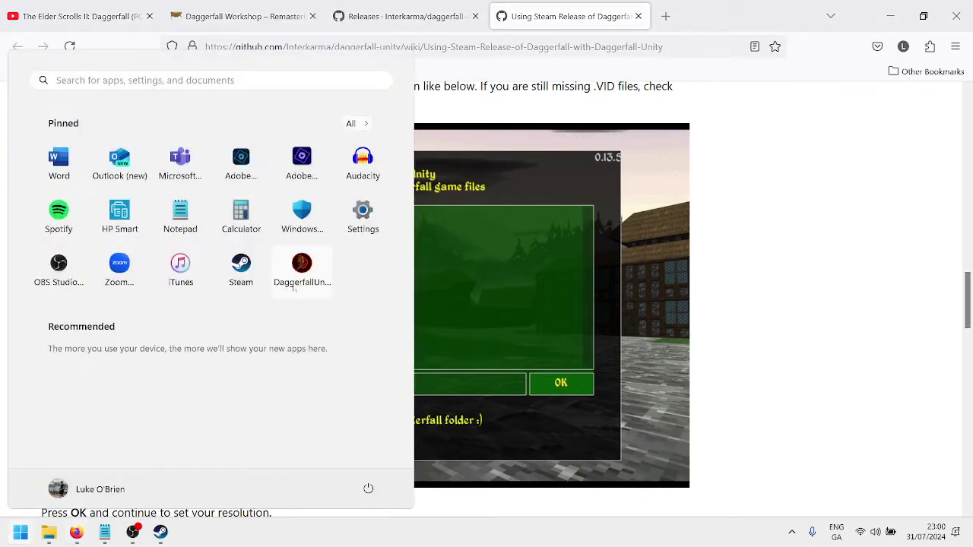
left_click(364, 317)
Step: Launch the installed Daggerfall Unity app and start the game from its launcher window
scroll(364, 318, "up", 7)
scroll(365, 318, "up", 5)
scroll(319, 324, "down", 1)
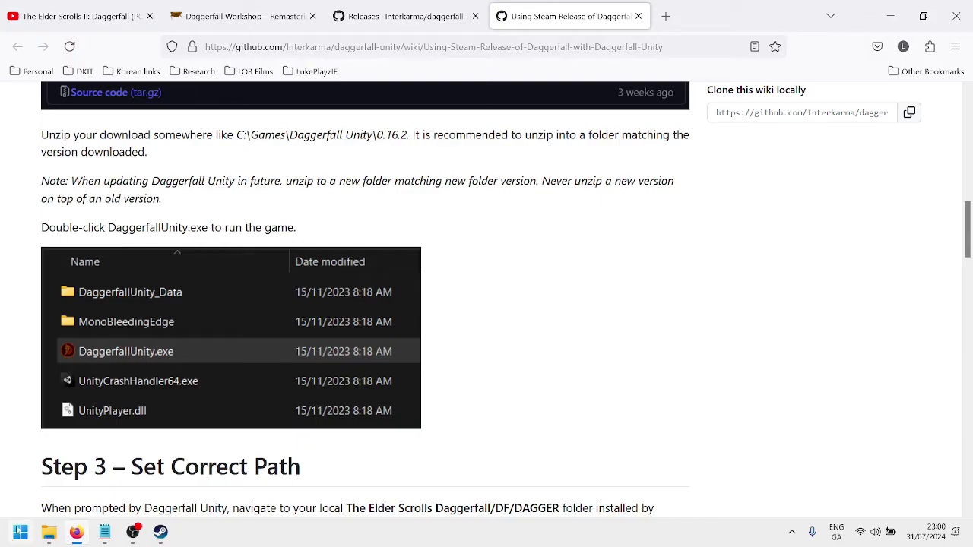
left_click(20, 531)
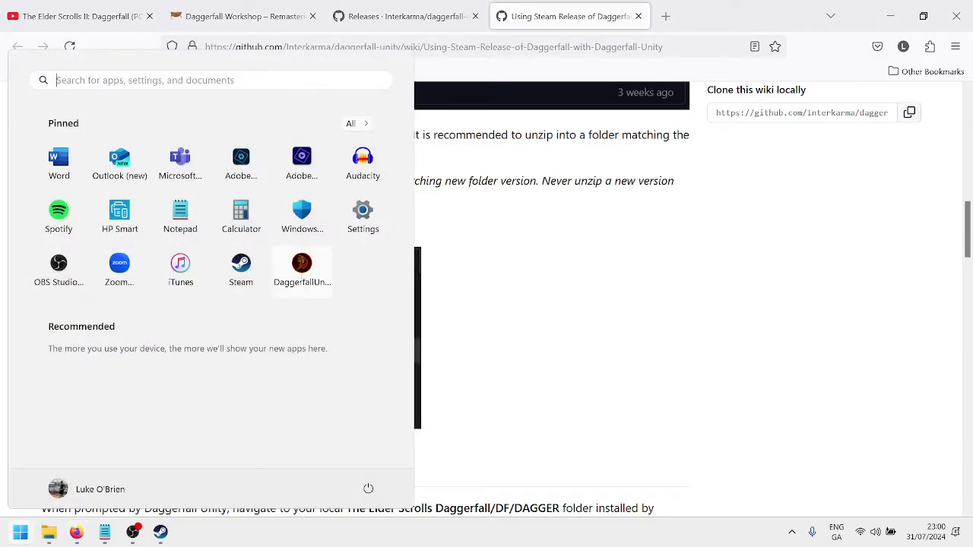
left_click(302, 267)
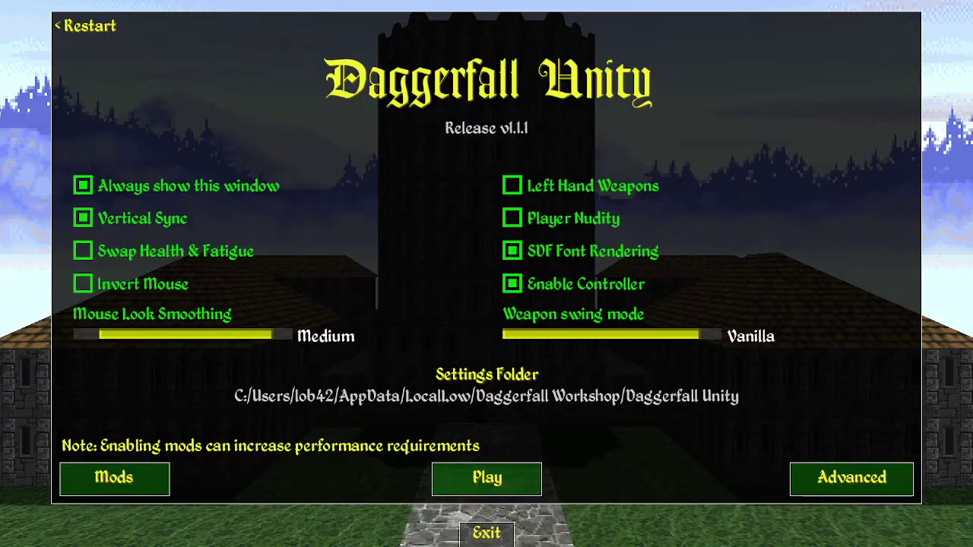
left_click(486, 477)
left_click(498, 285)
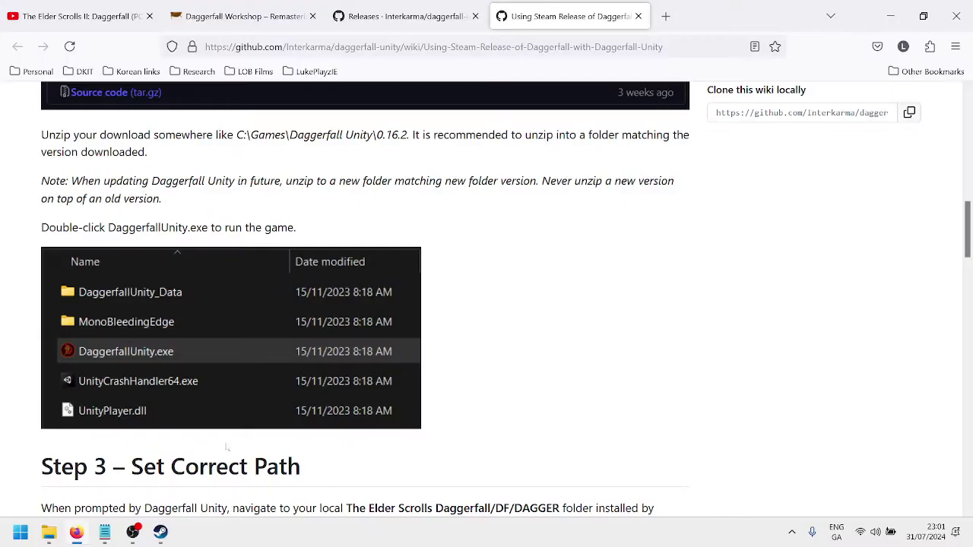
scroll(248, 377, "down", 5)
scroll(248, 377, "up", 4)
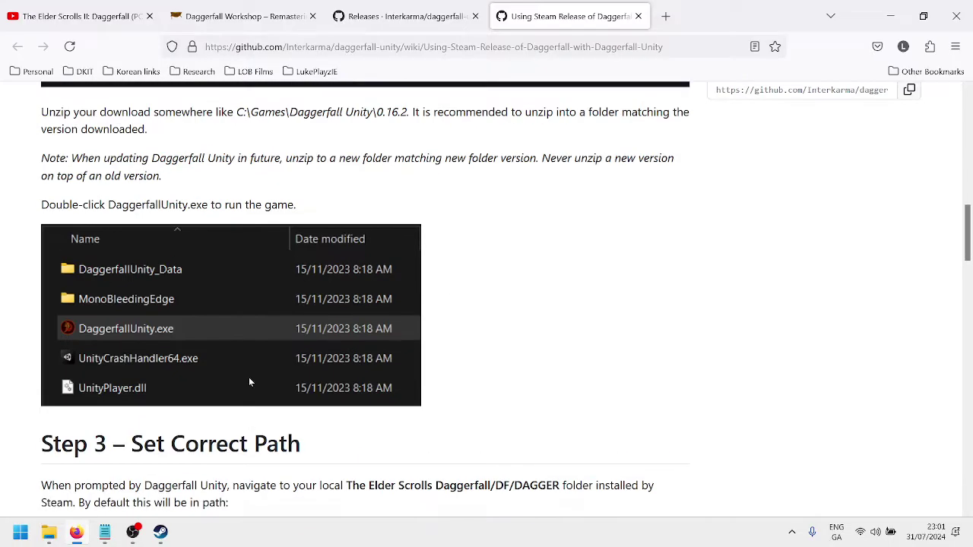
scroll(144, 489, "down", 4)
scroll(144, 489, "down", 2)
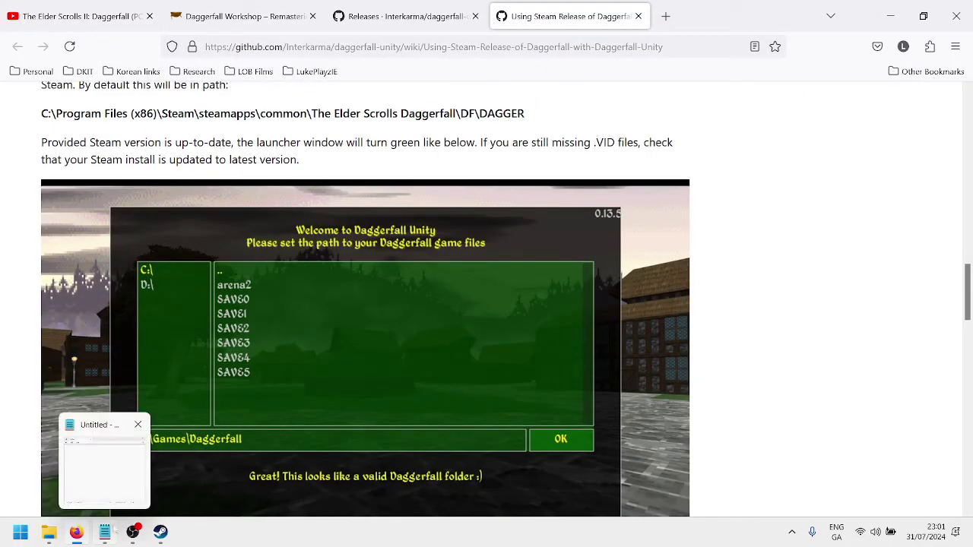
Step: Switch to the empty Notepad document and write the first line "Step 1 - Download Daggerfall from Steam"
left_click(105, 532)
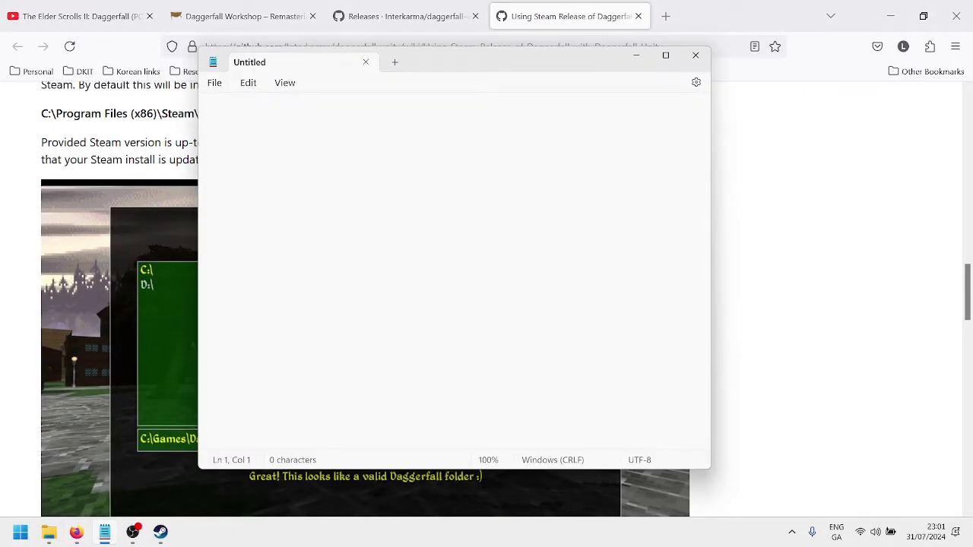
type("Step ")
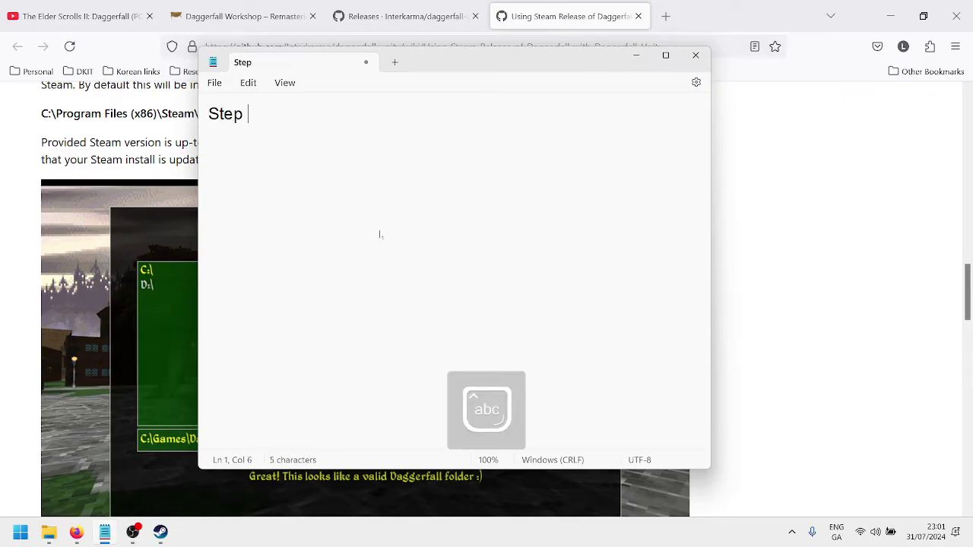
type("1 - St")
key("BackSpace")
key("BackSpace")
type("D")
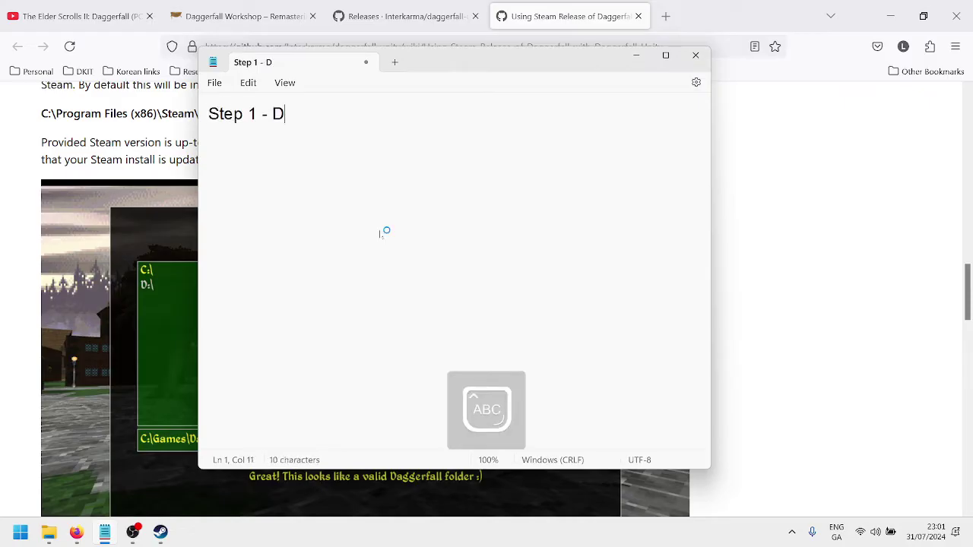
type("ownload D")
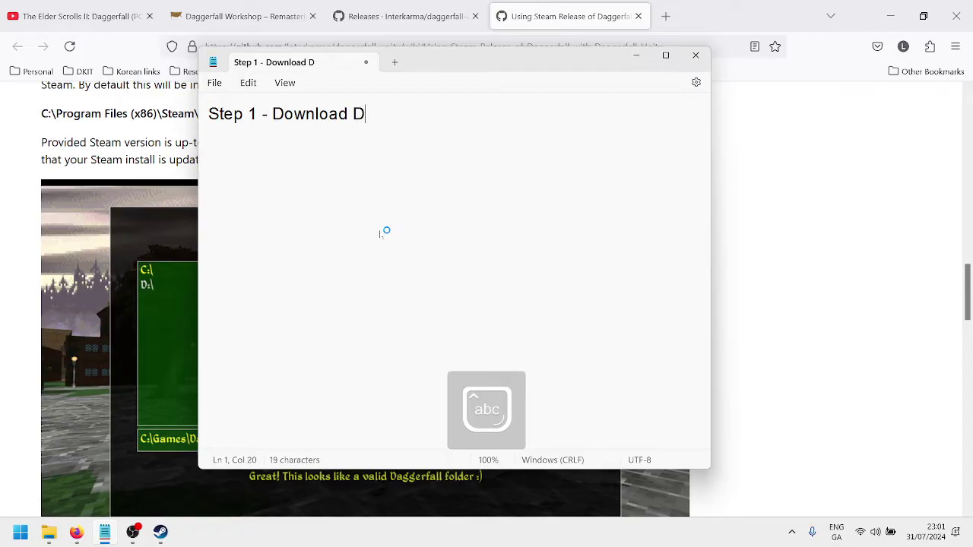
type("aggerfall fro")
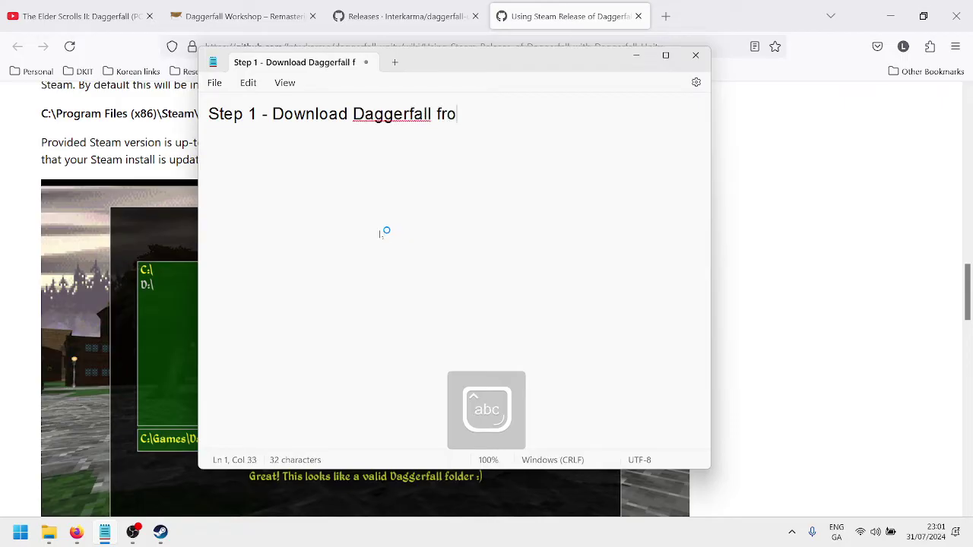
type("m Steam")
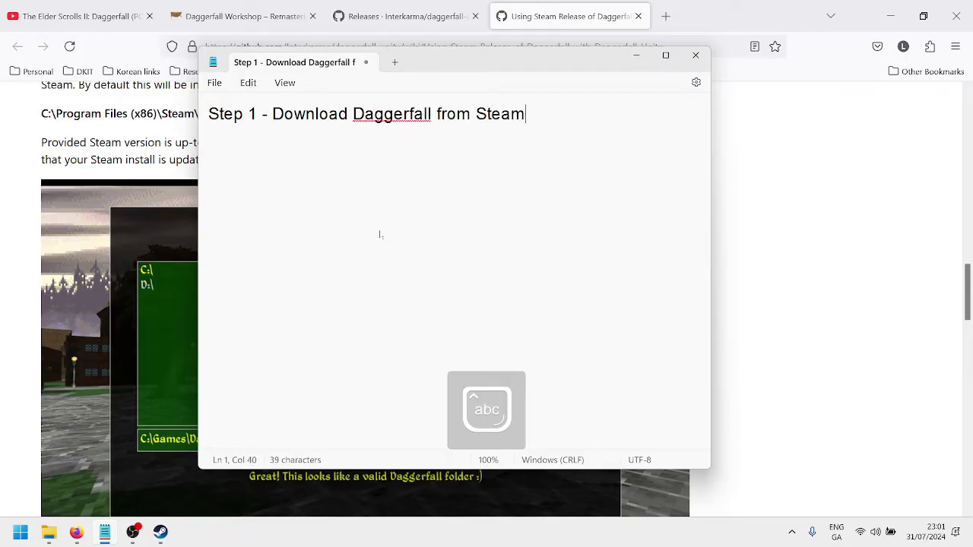
Step: Add a second line reading "Step 2 - Download Unity folder (link 2)"
key("Return")
type("Step 2")
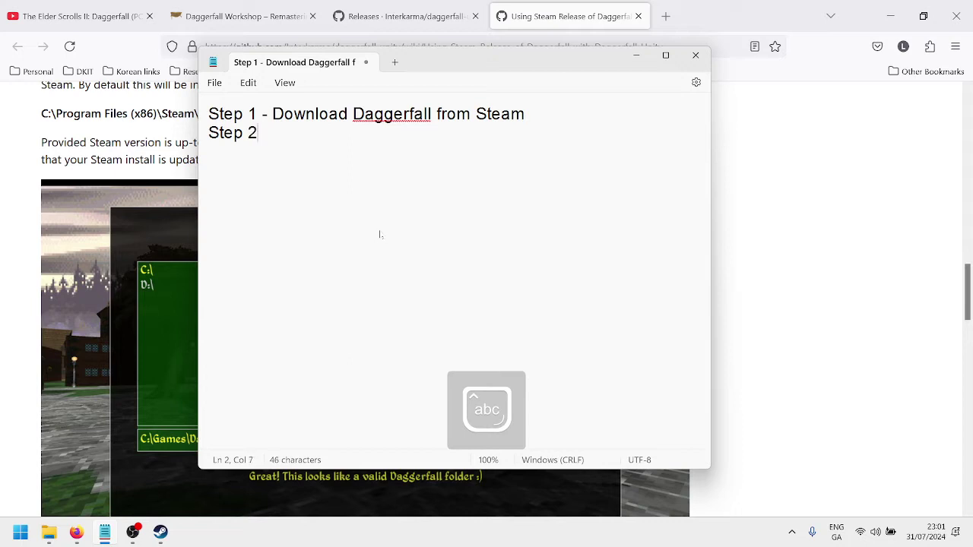
type("-- Download Unity folde")
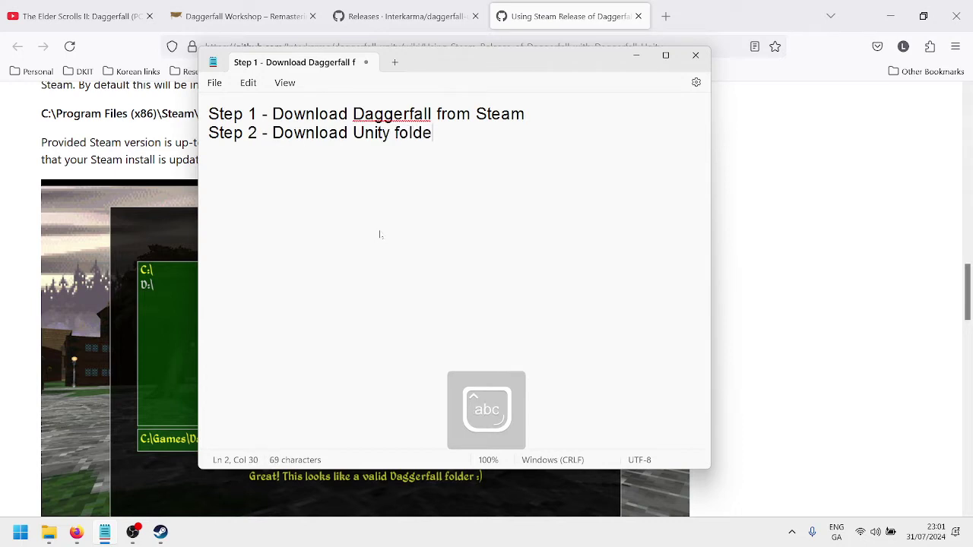
type("r (link 2")
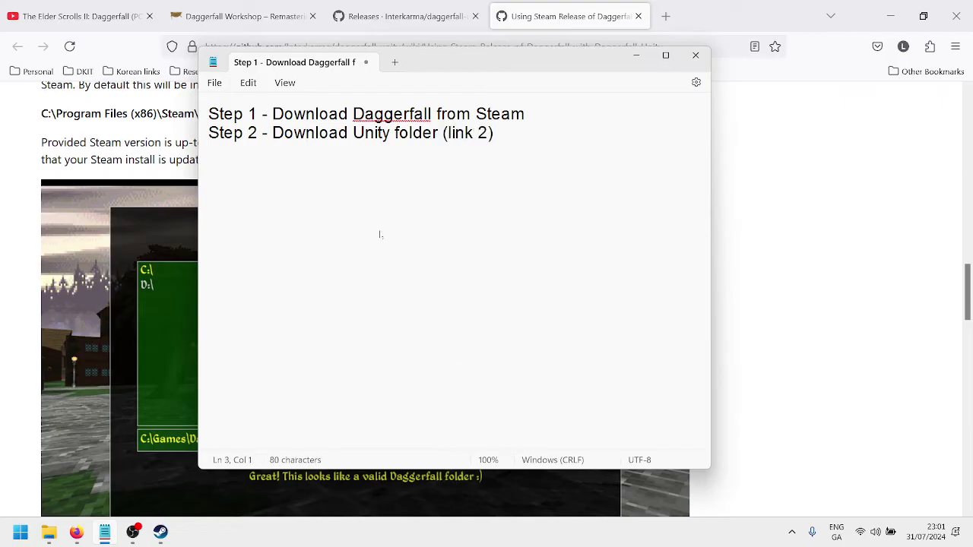
Step: Begin a third line with "Step 3 - Unzip Unity, and o"
type("Step 3-")
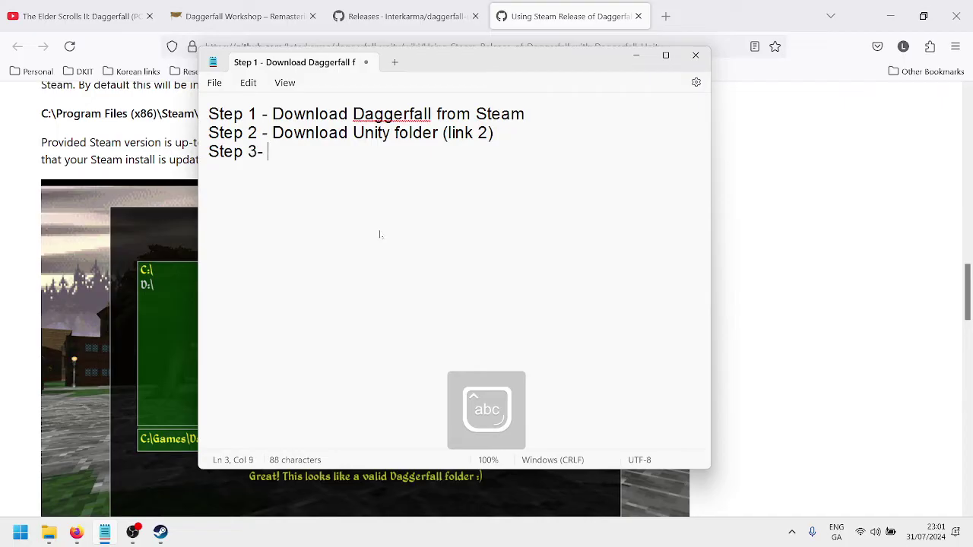
key("Caps_Lock")
type("U")
key("Caps_Lock")
type("nzip U")
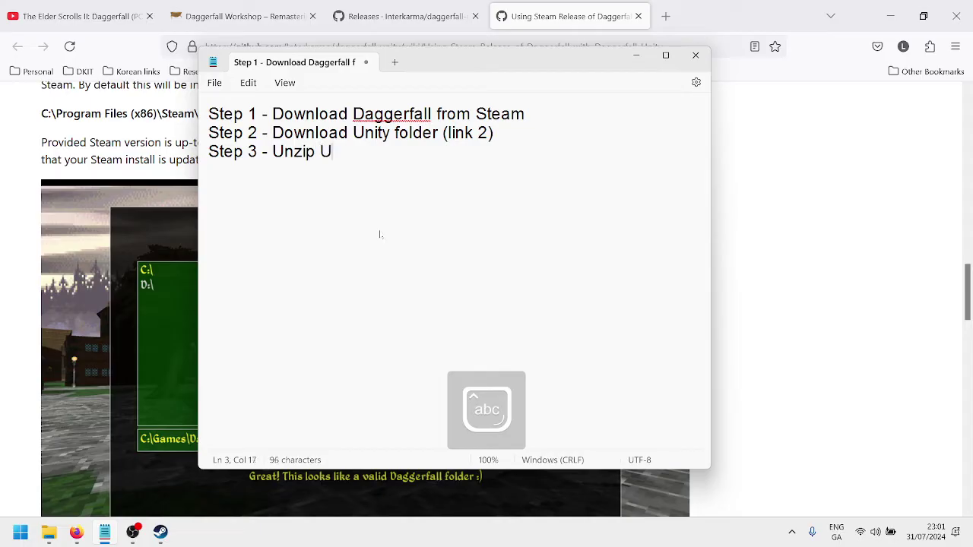
type("nity, and o")
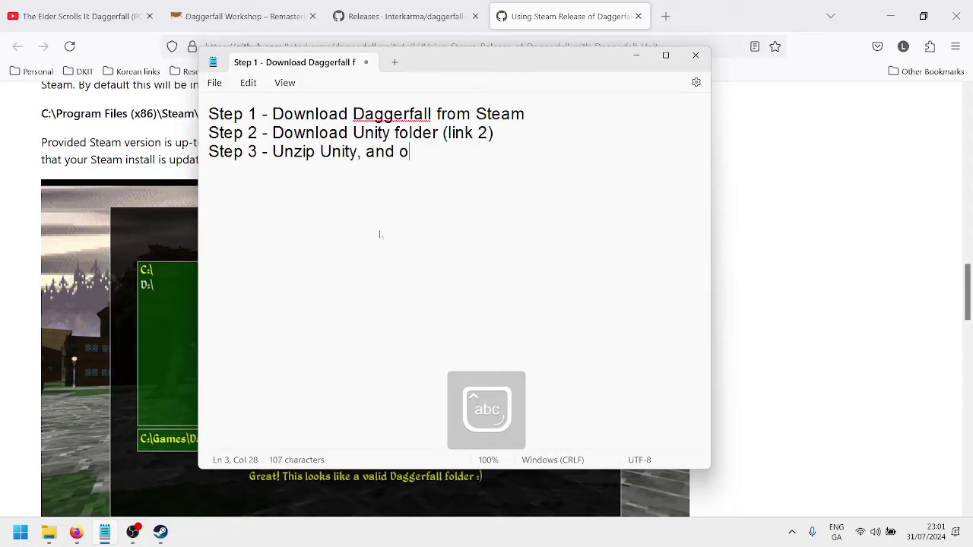
Step: Insert "and Install" after "Download" in the Step 1 line
left_click(352, 114)
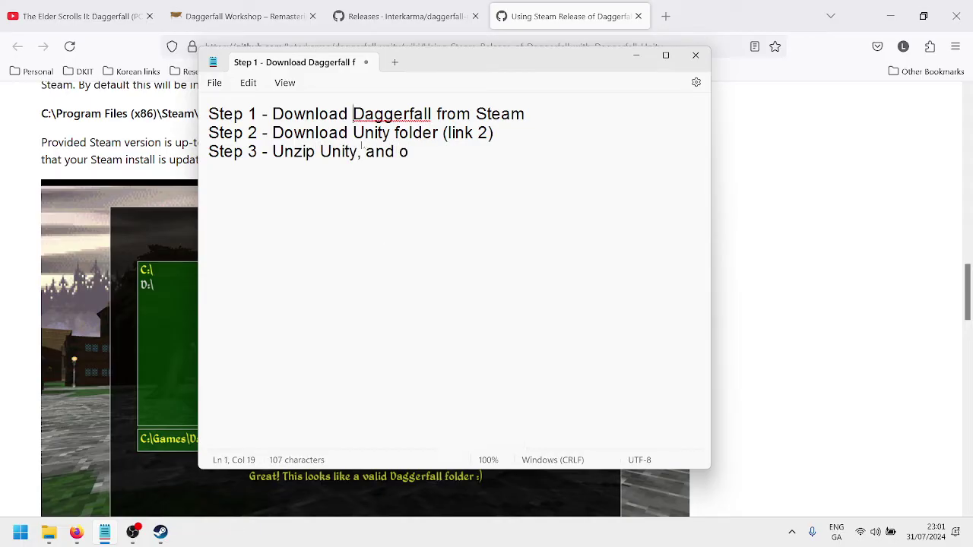
type("ad")
key("Caps_Lock")
type("IN")
key("BackSpace")
key("BackSpace")
key("BackSpace")
key("Caps_Lock")
key("BackSpace")
type("nd Instal")
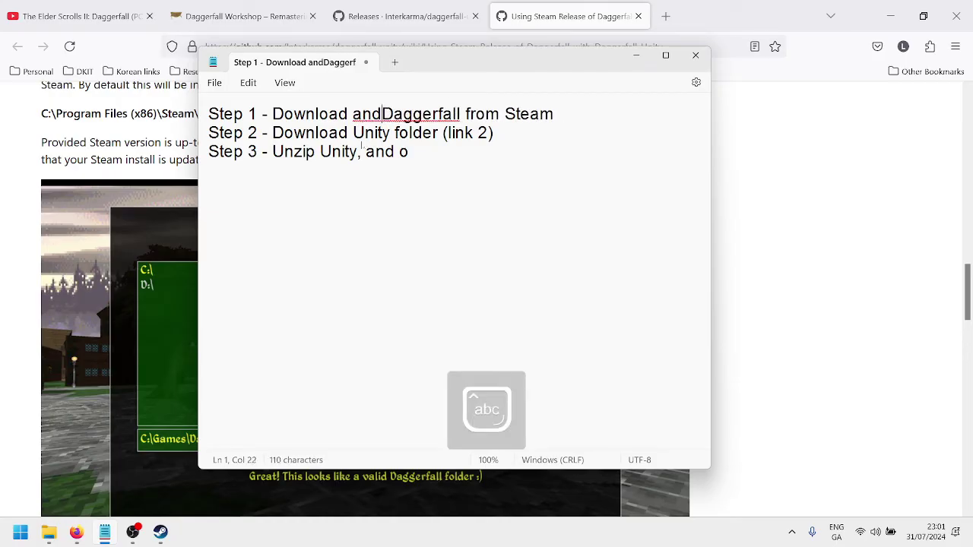
type("l")
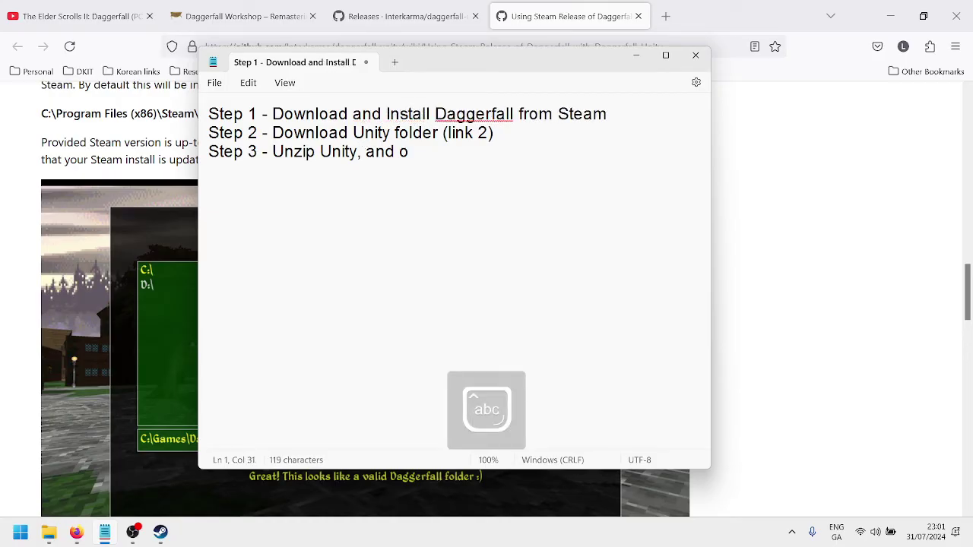
Step: Complete the third line so it ends with "open Unity exe file"
left_click(409, 151)
type("open")
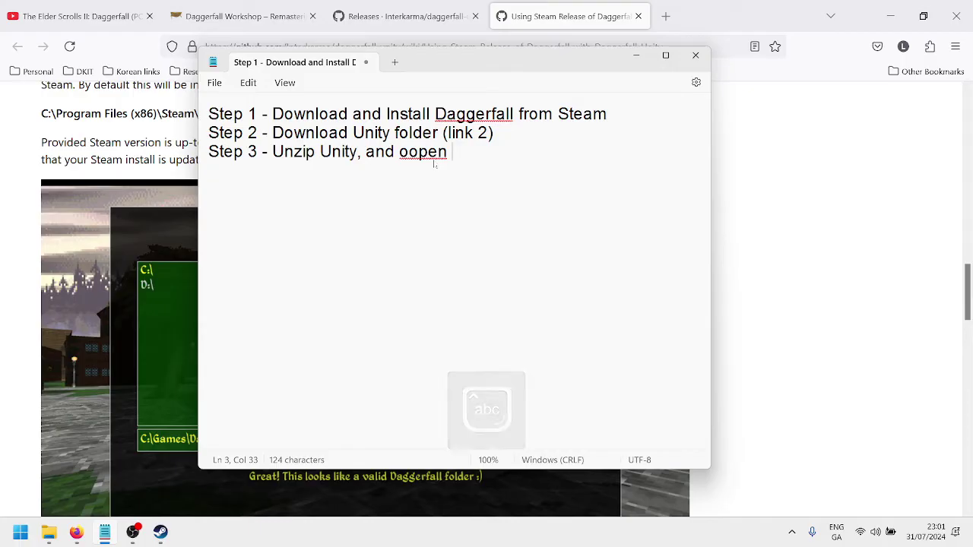
key("BackSpace")
key("BackSpace")
key("BackSpace")
key("BackSpace")
type("pen Unity ")
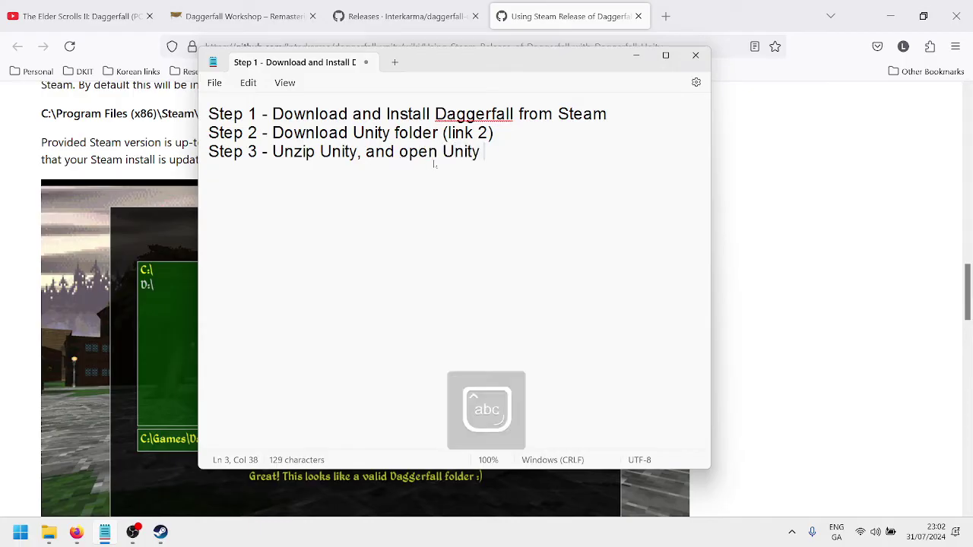
type("exe file ")
Step: Add a fourth line reading "Step 4 - Choose path to OG Daggerfall (copy and paste, it's in link 3)"
type("Step 4")
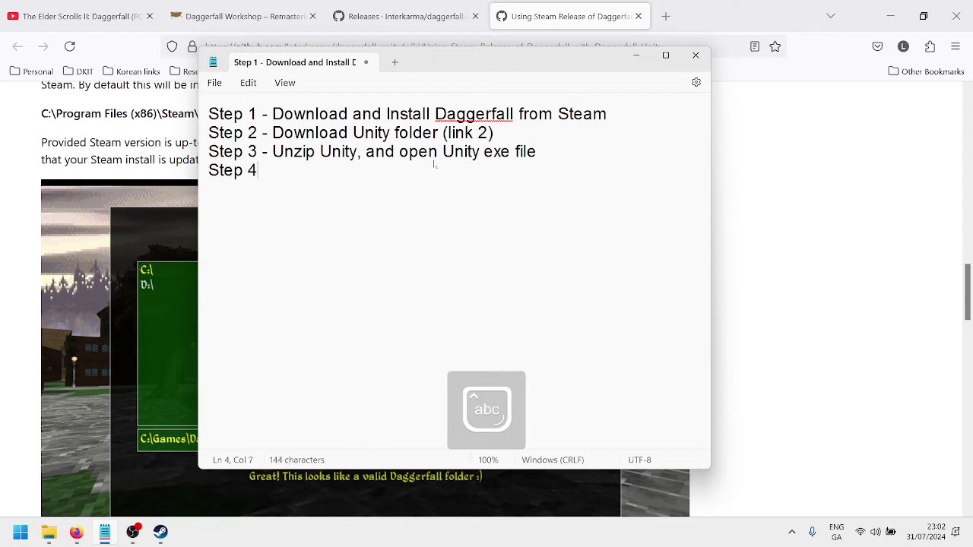
type(" -")
key("Caps_Lock")
type("C")
key("Caps_Lock")
type("hoose path to")
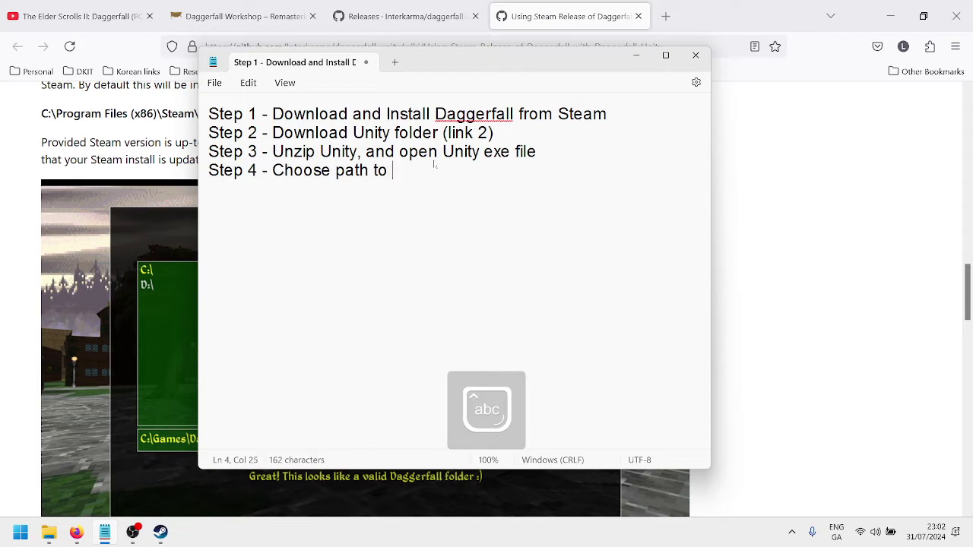
key("Caps_Lock")
type("OG D")
key("Caps_Lock")
type("agger")
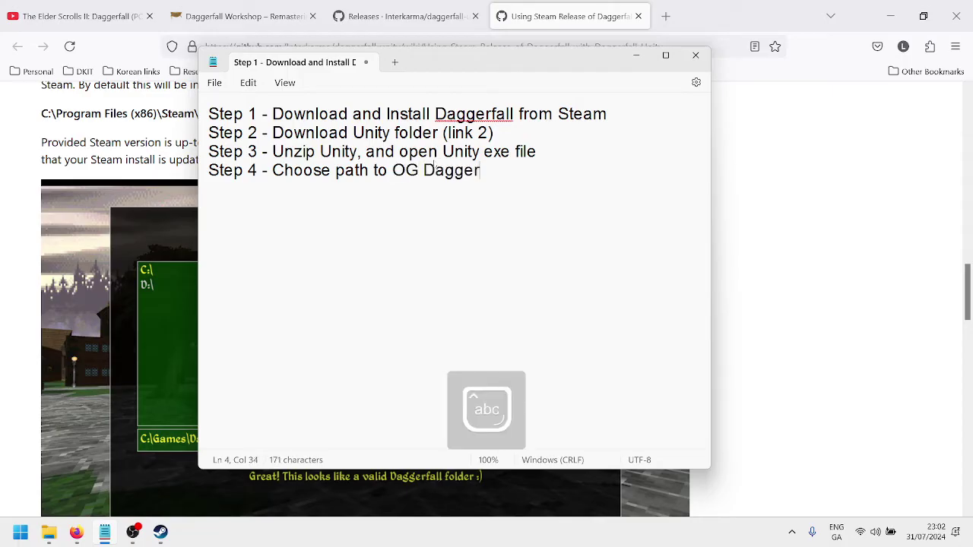
type("fal")
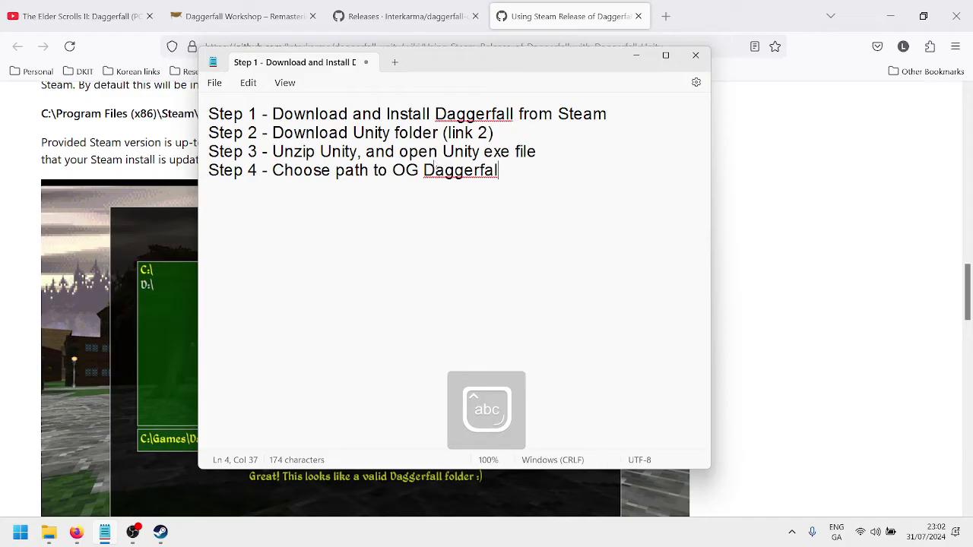
type("l, cop")
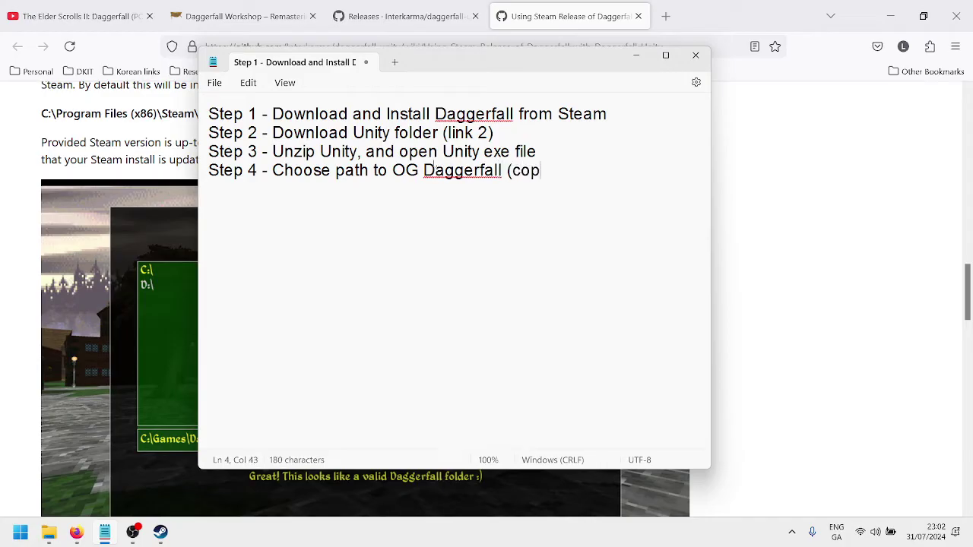
type("y and paste from")
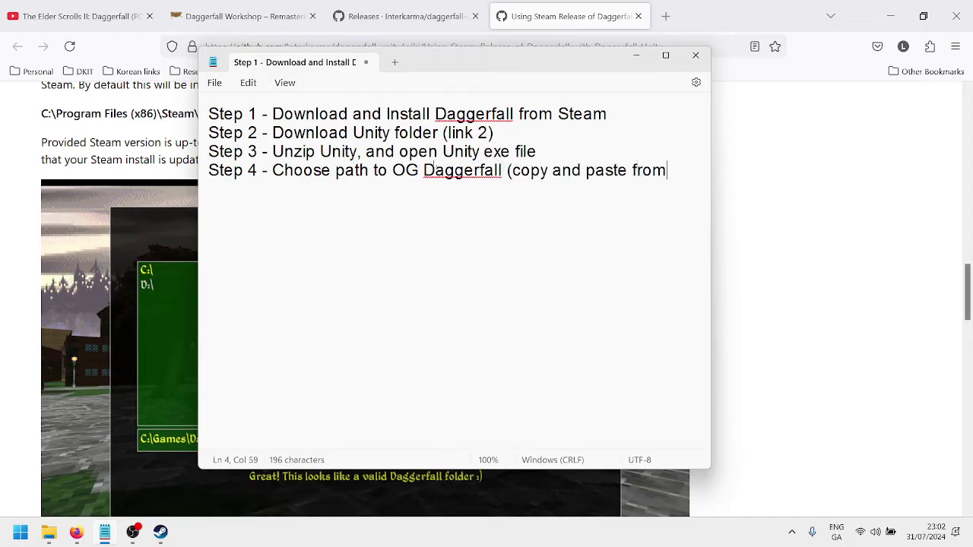
key("BackSpace")
key("BackSpace")
key("BackSpace")
key("BackSpace")
key("BackSpace")
type(", it's in")
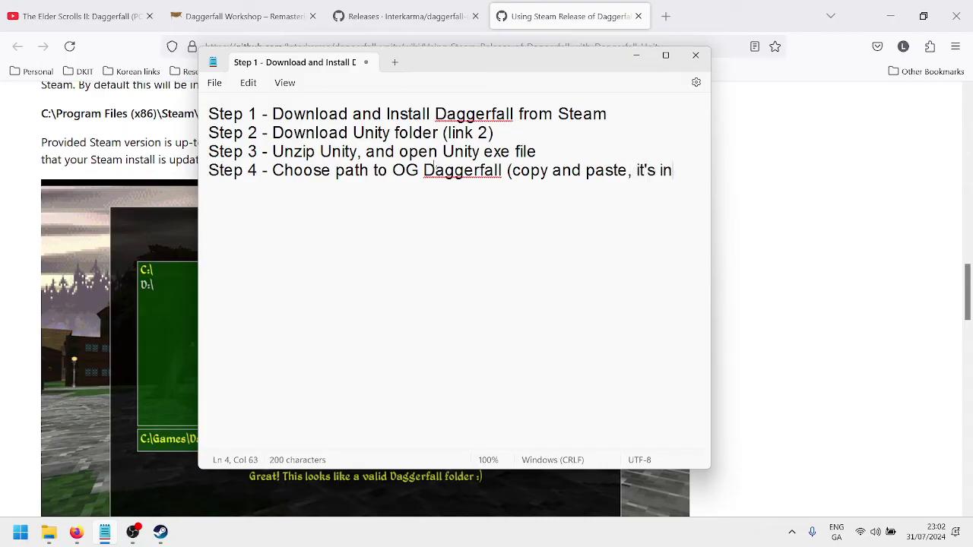
type(" link 3)")
key("Return")
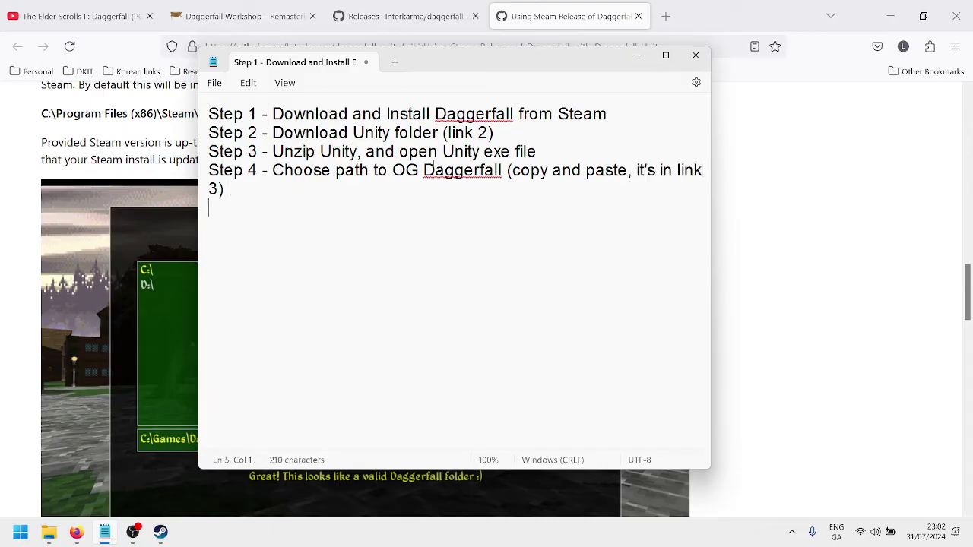
Step: Add a fifth line reading "Step 5 - Open Unity, choose settings, and PLAY"
type("Step ")
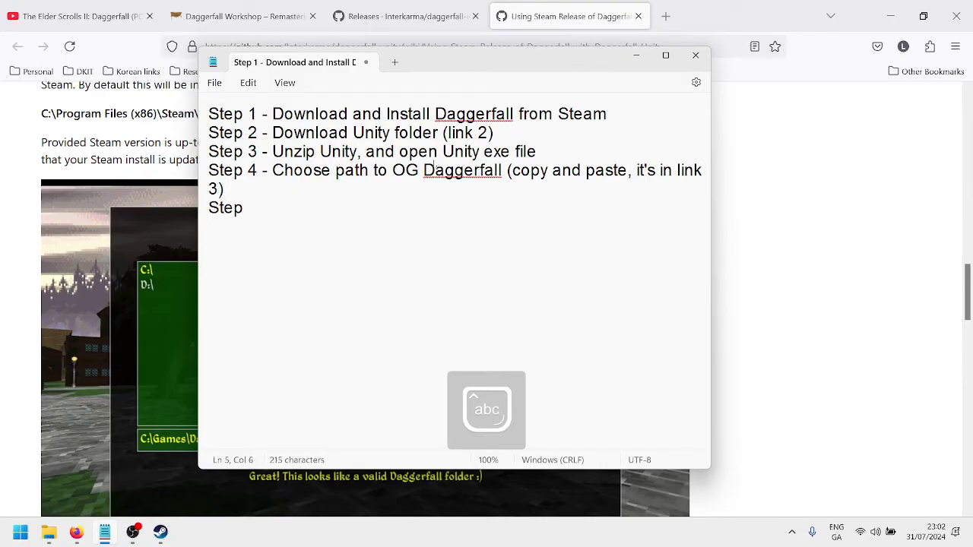
type("5 ")
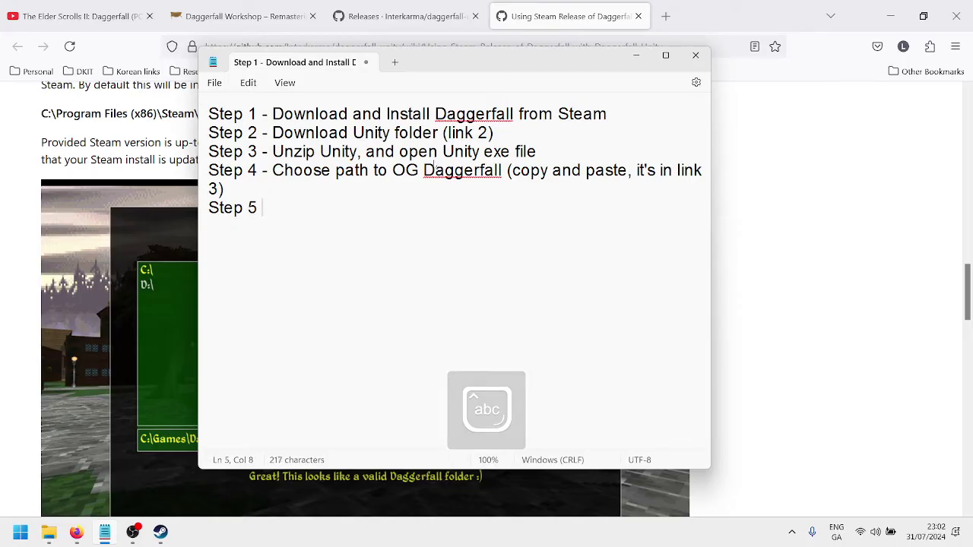
type("0")
key("BackSpace")
key("Caps_Lock")
type("- O")
key("Caps_Lock")
type("pen and p")
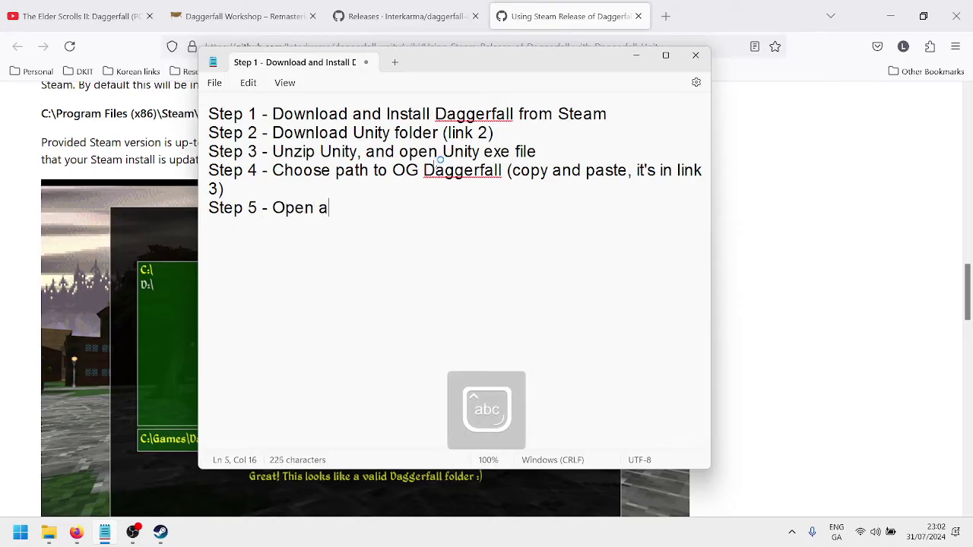
key("BackSpace")
key("BackSpace")
key("BackSpace")
key("BackSpace")
key("BackSpace")
key("BackSpace")
key("BackSpace")
type("Unity, choose sett")
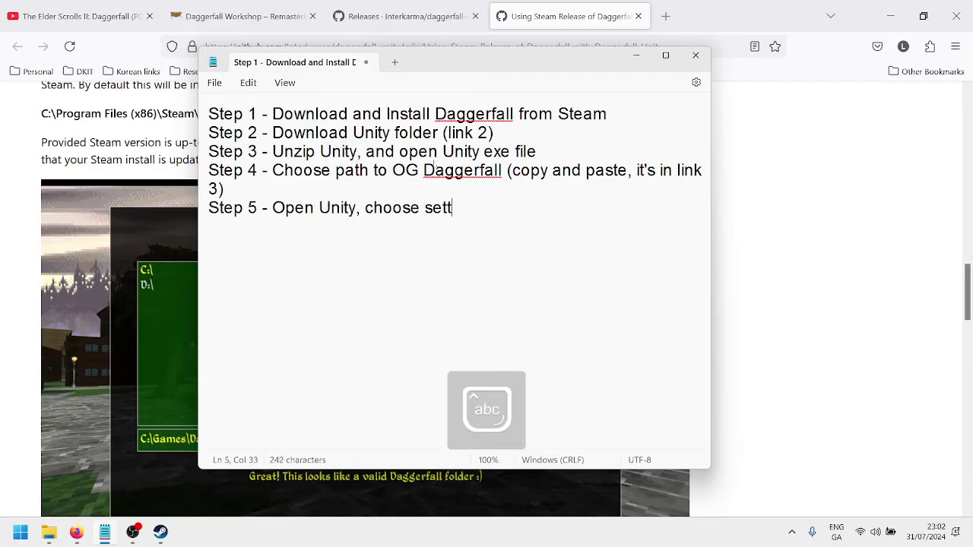
type("ings, and PLAY ")
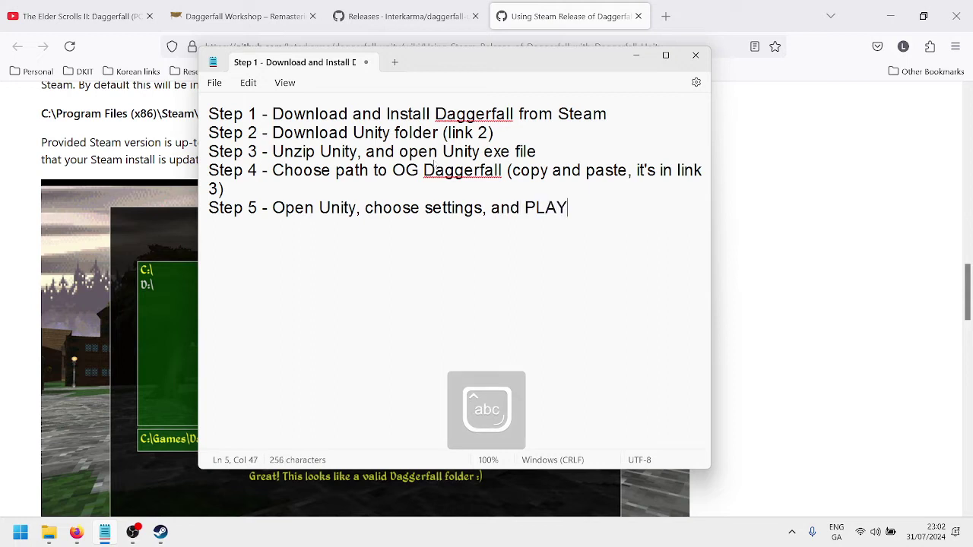
Step: Add a sixth line reading "Step 6 - Subscribe to LukePlayzIE if you found this helpful!"
type("Step 5")
key("BackSpace")
key("BackSpace")
type("6 - S")
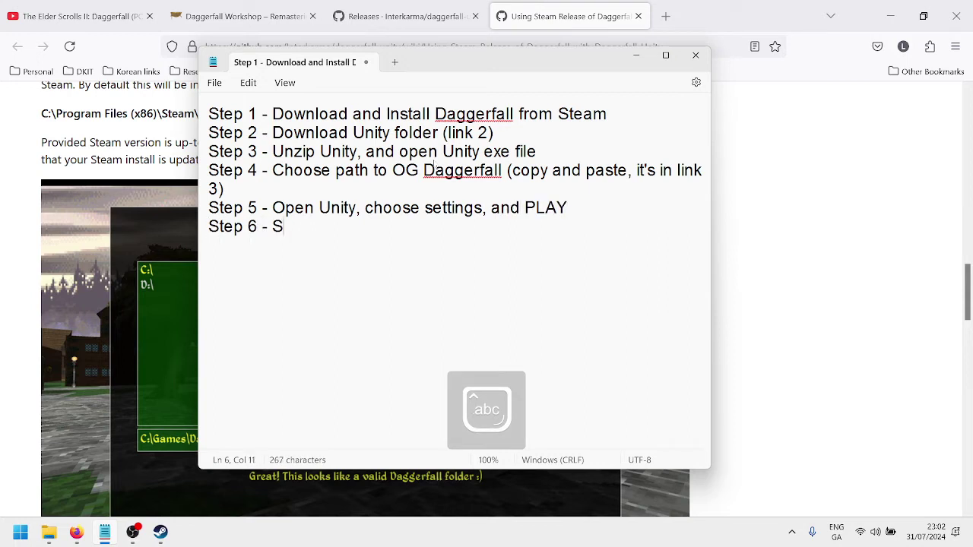
type("ubscribe to LukePlayzIE")
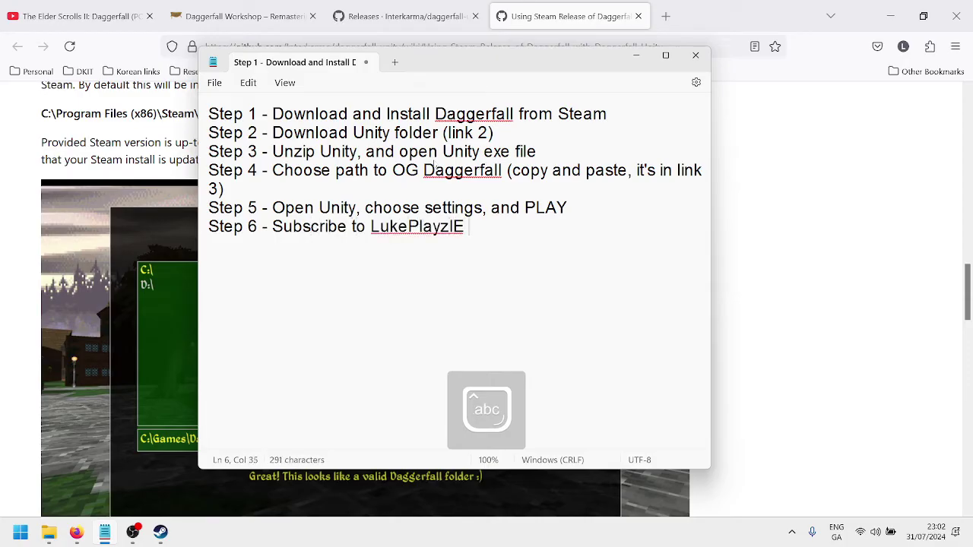
type(" if you ")
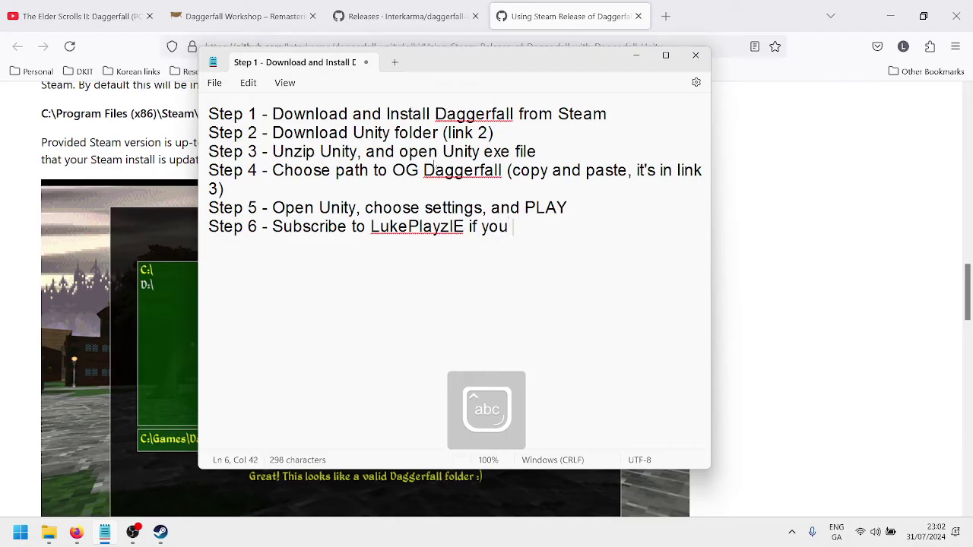
type("found this h")
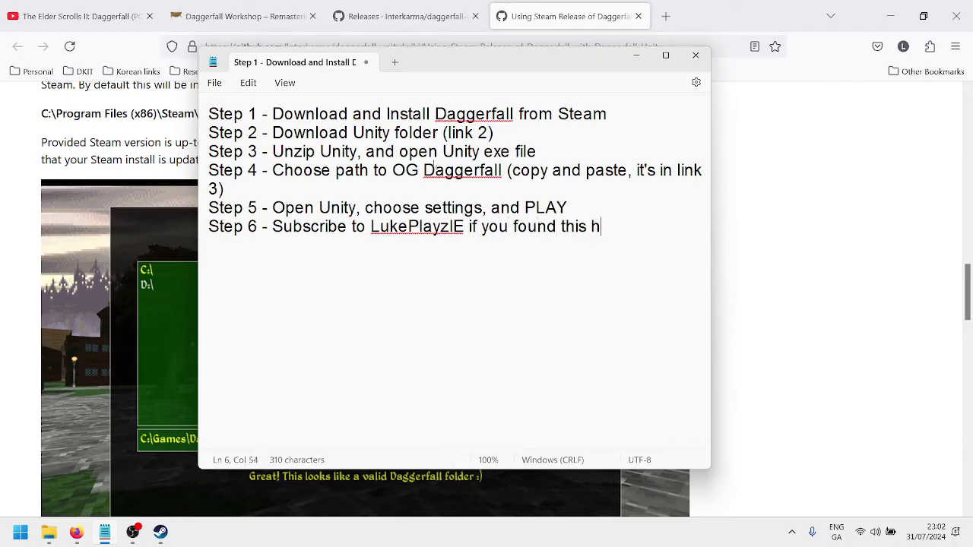
type("elpful")
Step: Leave a blank line below Step 6 and add the closing text "Thanks!!"
key("Return")
key("Return")
type("Ta")
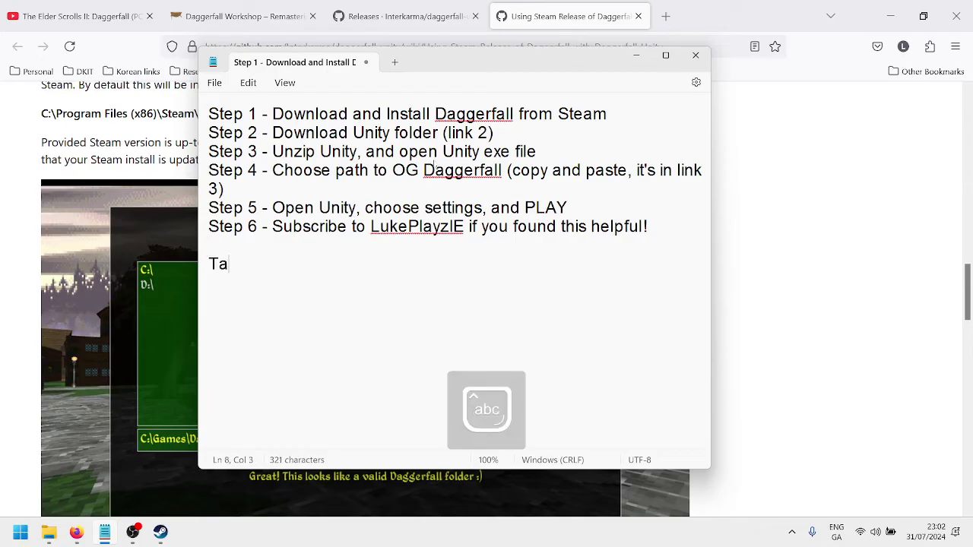
type("anks!!")
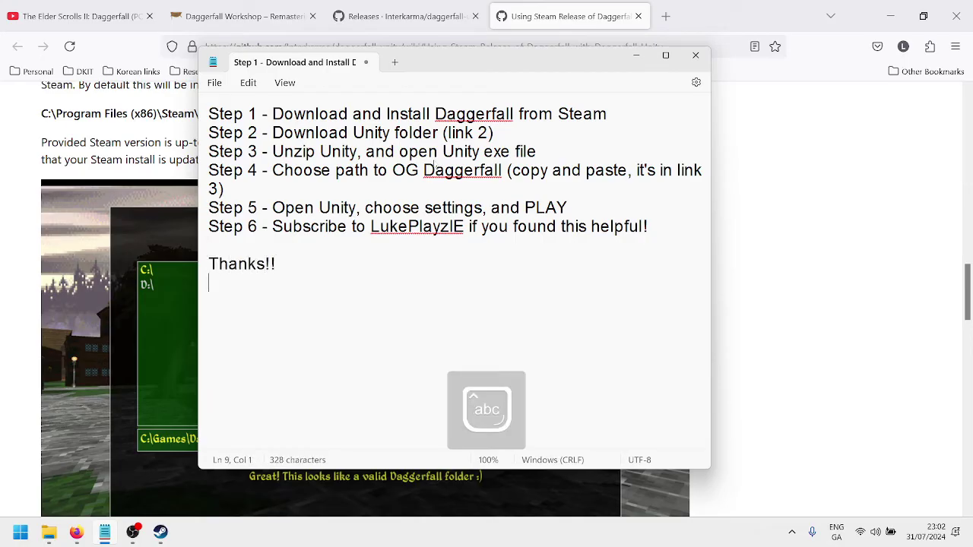
key("Return")
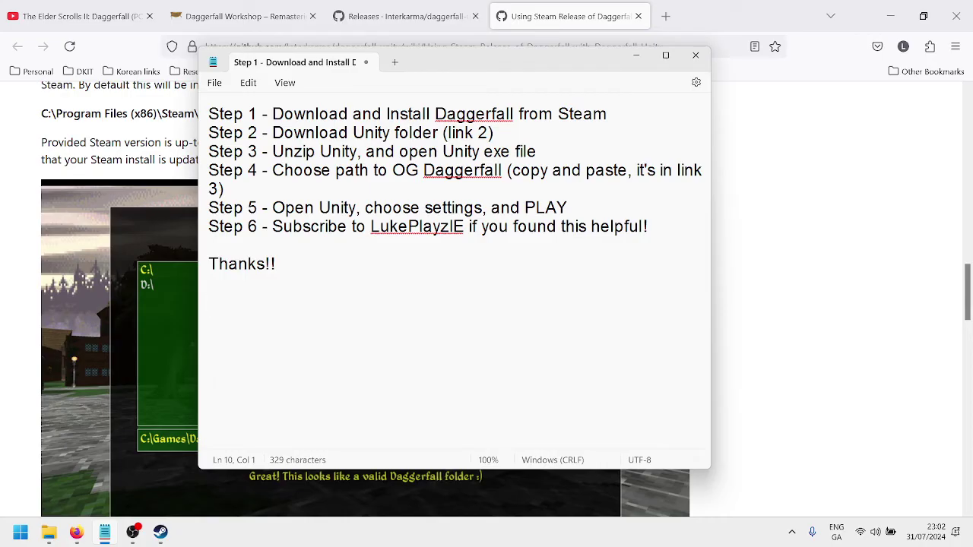
Step: Switch to the YouTube video in Firefox and highlight the Daggerfall workshop site line in its description
left_click(87, 340)
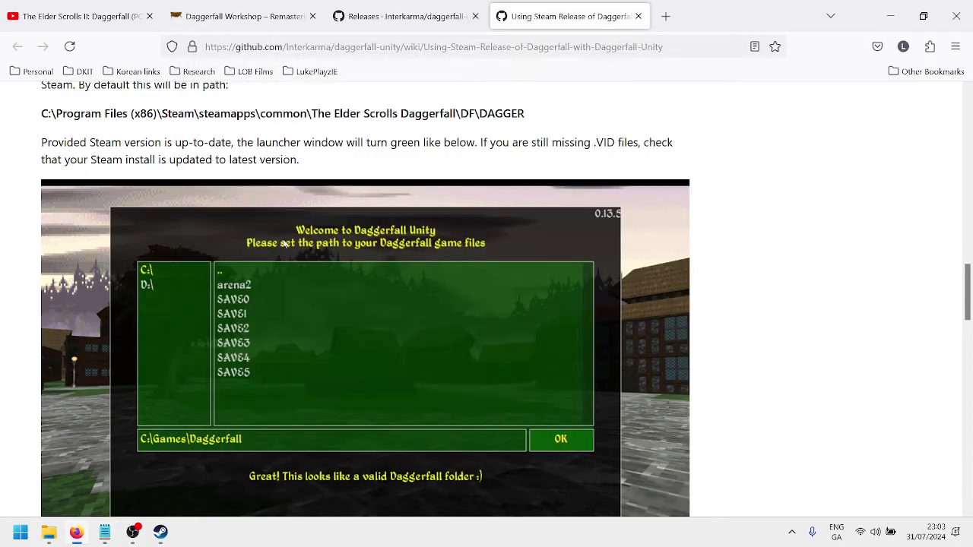
scroll(284, 243, "up", 10)
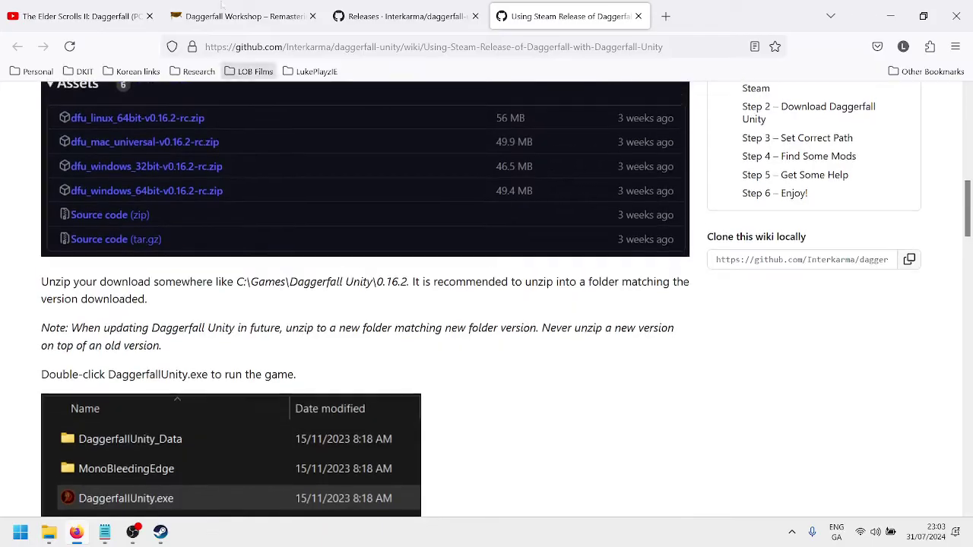
left_click(76, 16)
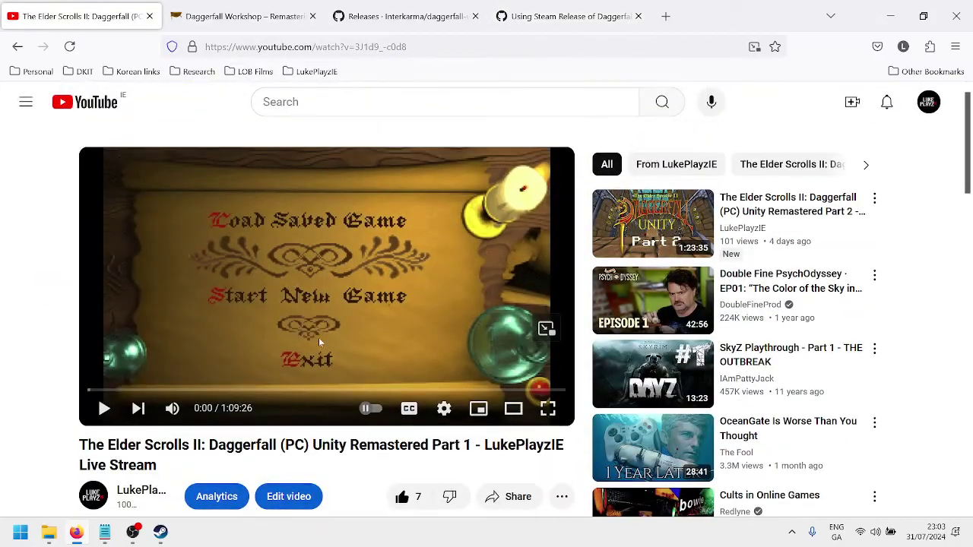
scroll(319, 340, "down", 5)
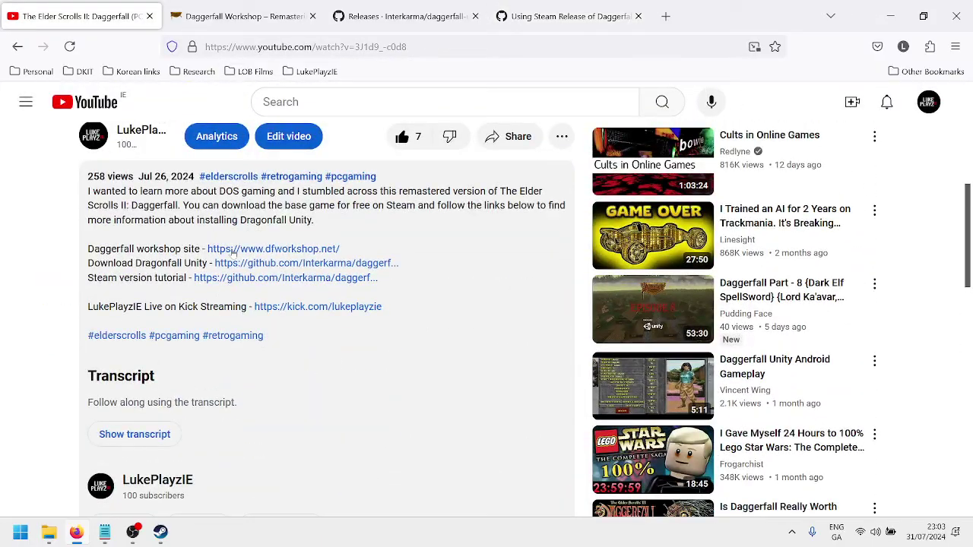
left_click_drag(112, 248, 350, 248)
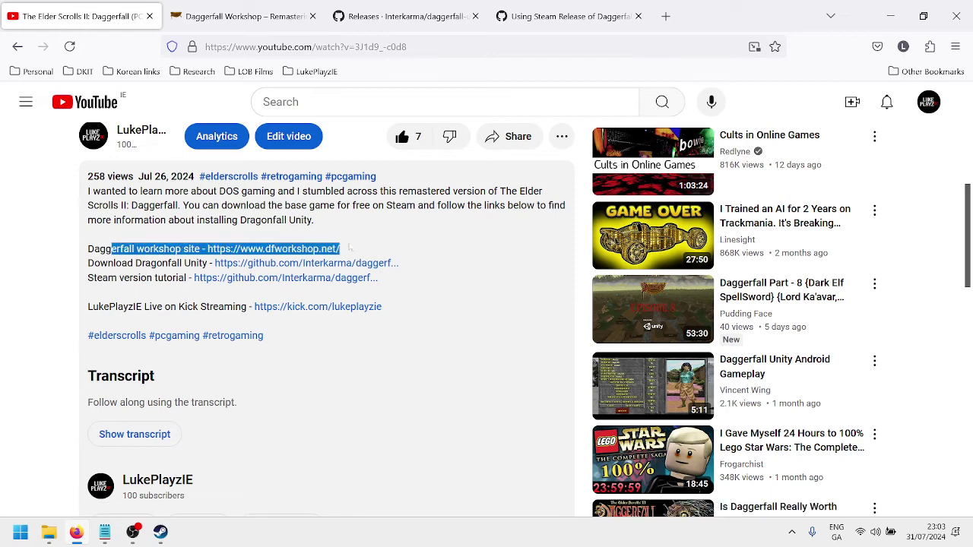
left_click(363, 245)
left_click_drag(99, 249, 351, 249)
left_click(359, 249)
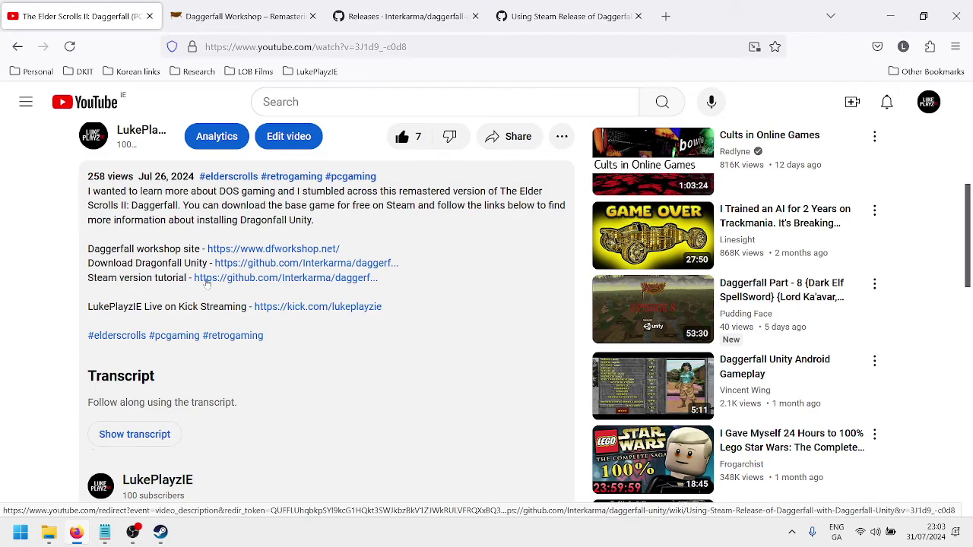
Step: Jump to 35:51 in the Daggerfall Unity Remastered Part 1 video
scroll(206, 277, "up", 5)
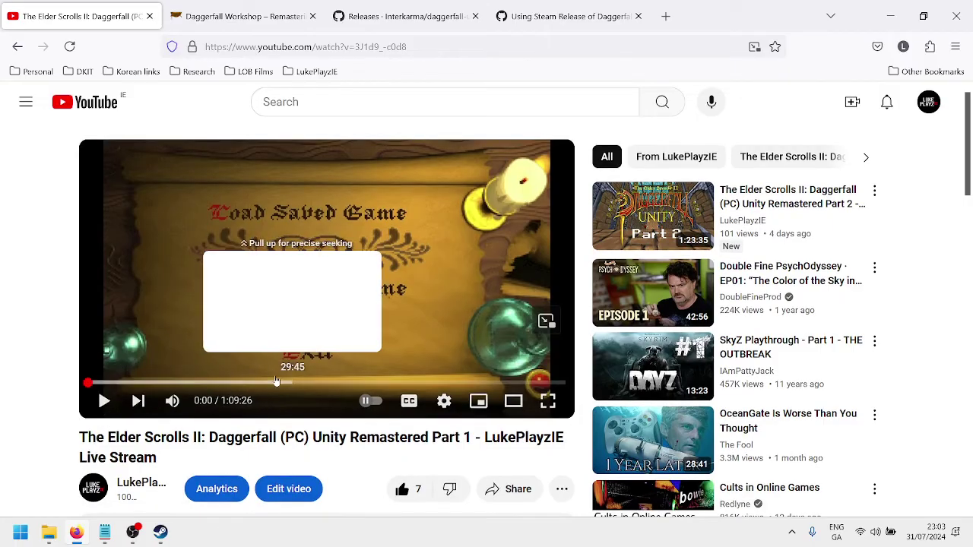
left_click(334, 384)
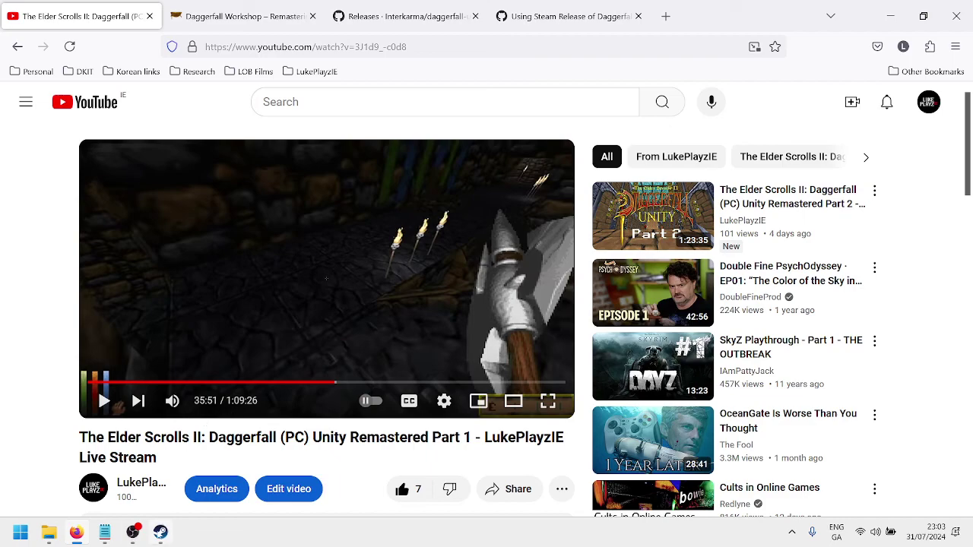
Step: View The Elder Scrolls II: Daggerfall store page in Steam and return to the YouTube video in Firefox
mouse_move(160, 532)
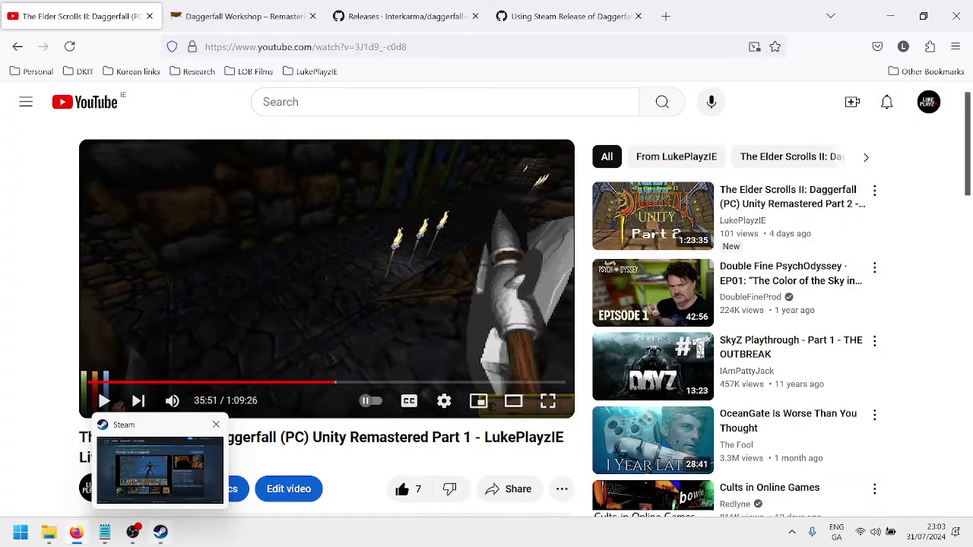
left_click(118, 460)
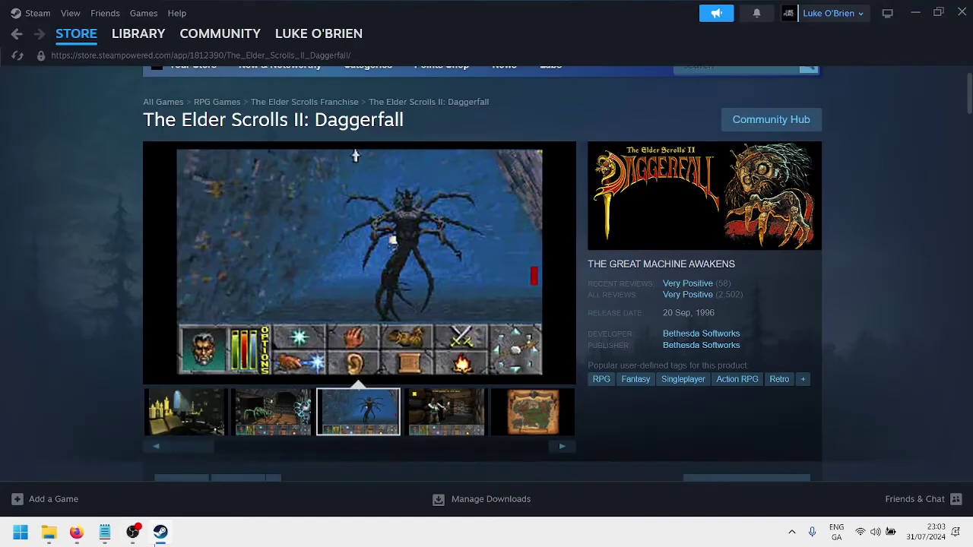
left_click(79, 534)
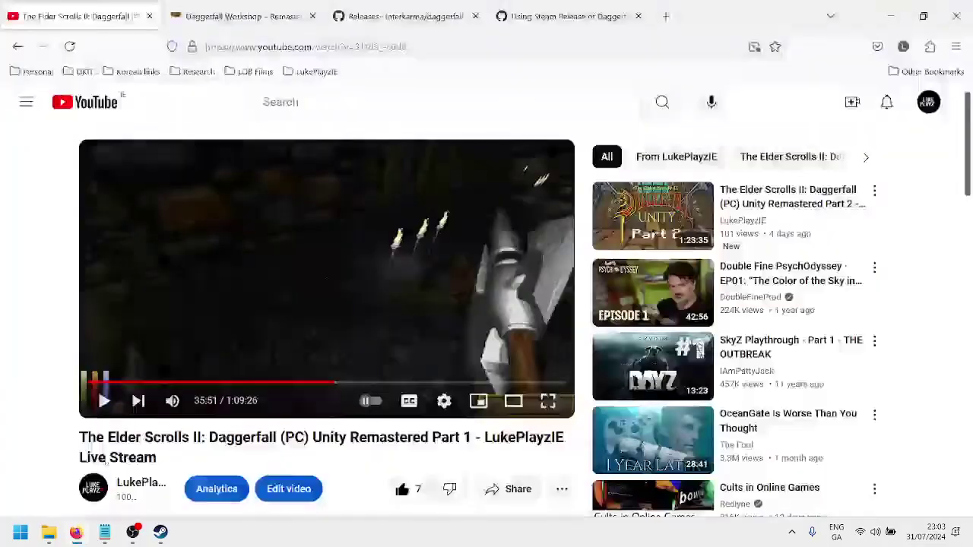
Step: Look over the YouTube video's description and bring up the Daggerfall Workshop site
scroll(61, 345, "down", 5)
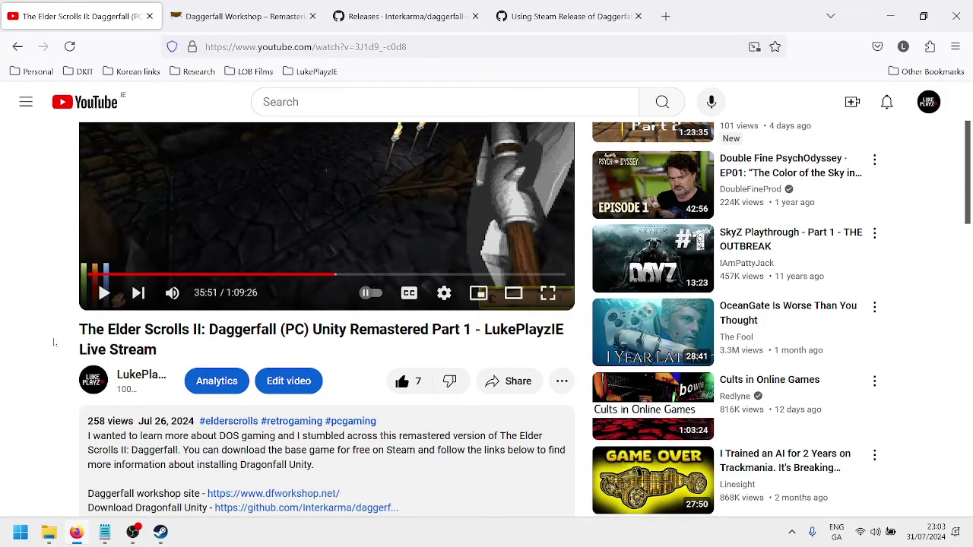
scroll(54, 343, "down", 2)
scroll(232, 361, "up", 7)
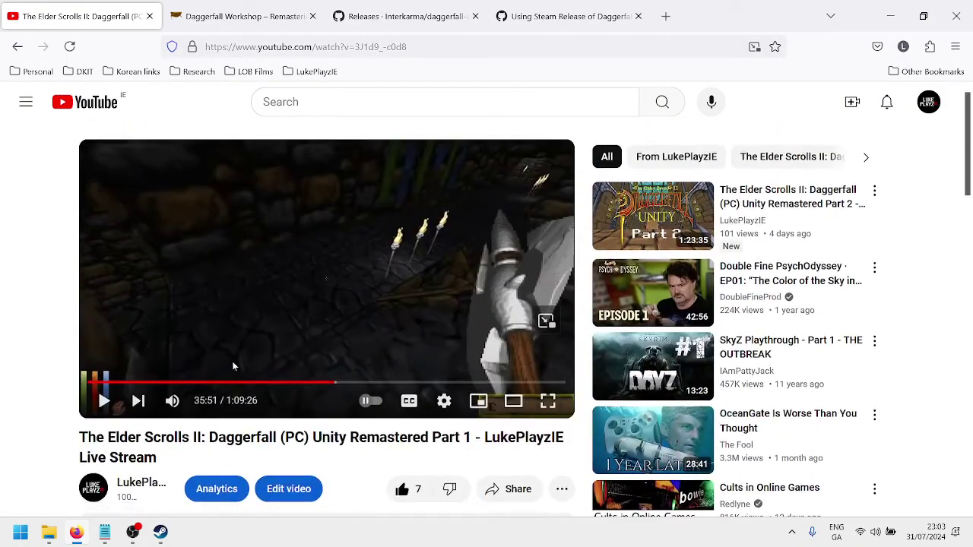
left_click(243, 16)
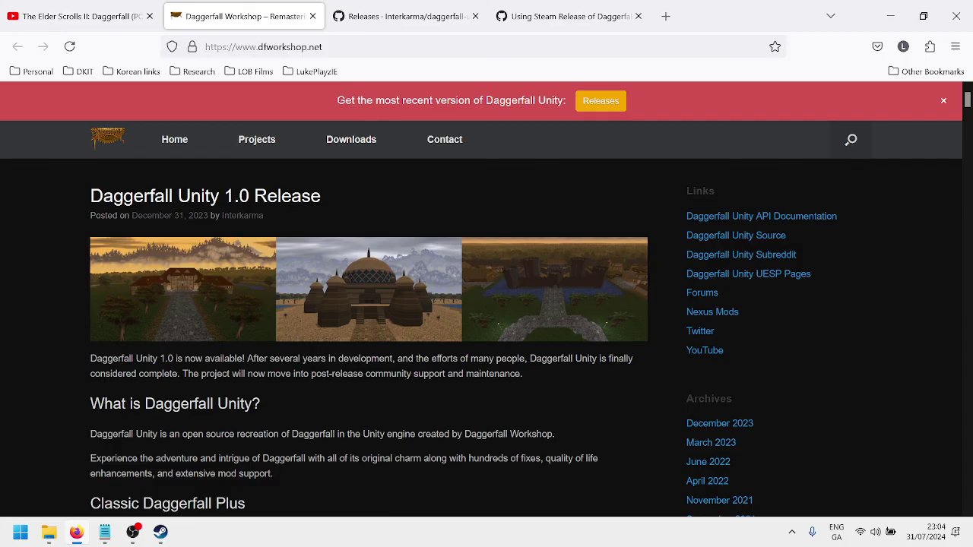
mouse_move(135, 534)
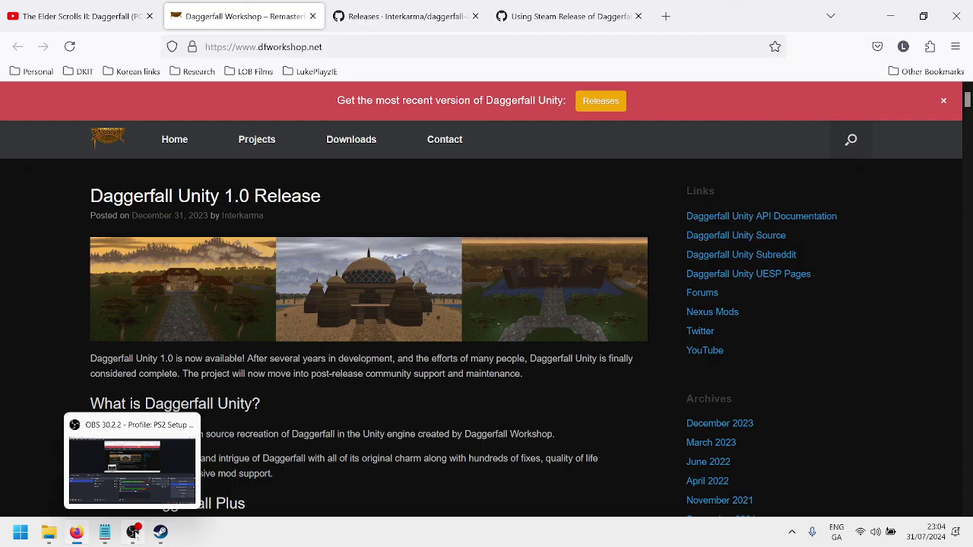